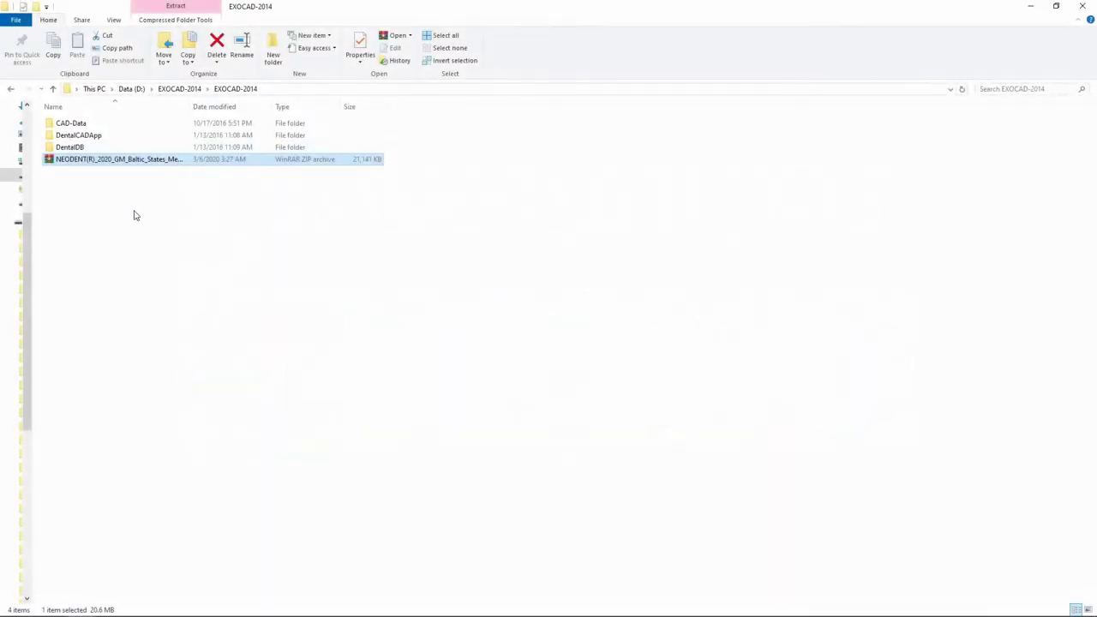
Step: Extract the NEODENT zip in place and open 'Read Me - Exocad Library'
{"action": "left_click", "coordinate": [149, 163]}
{"action": "right_click", "coordinate": [150, 162]}
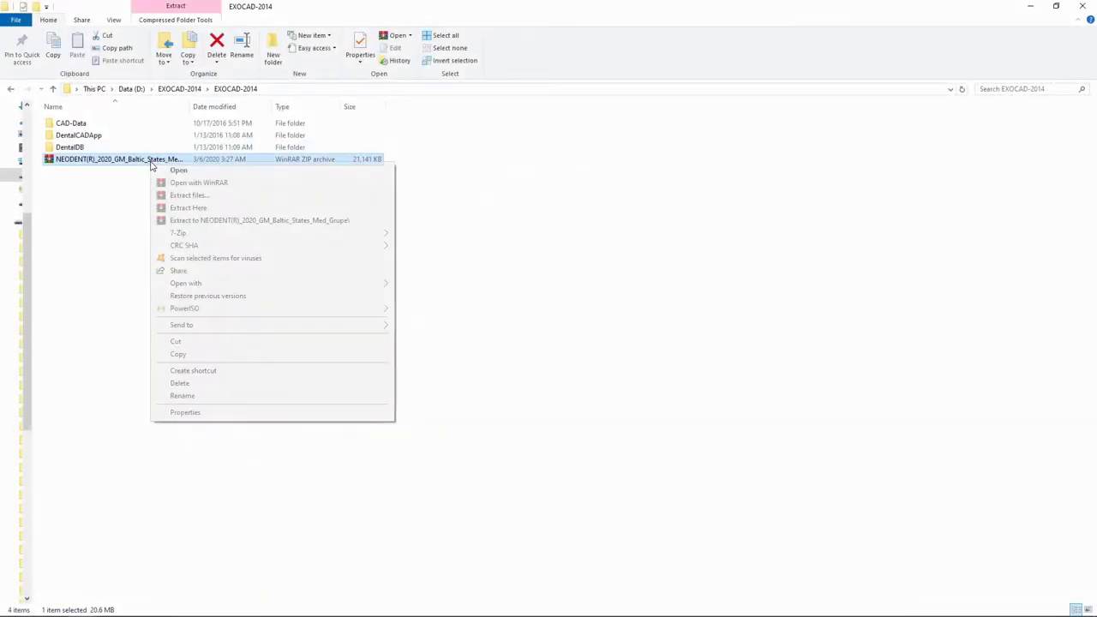
{"action": "left_click", "coordinate": [196, 208]}
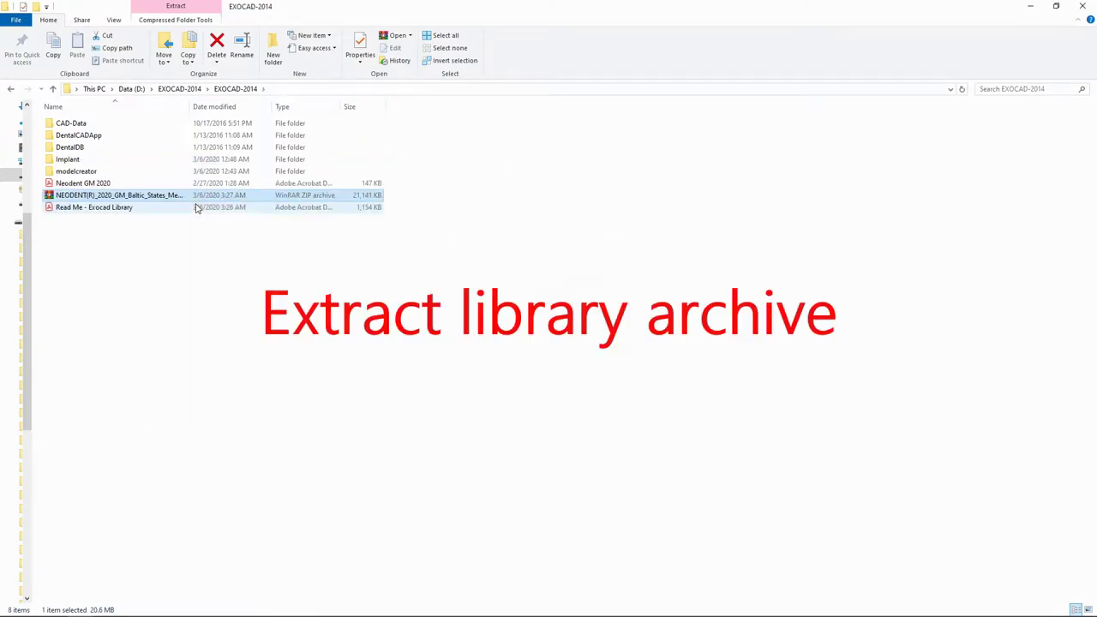
{"action": "left_click", "coordinate": [91, 209]}
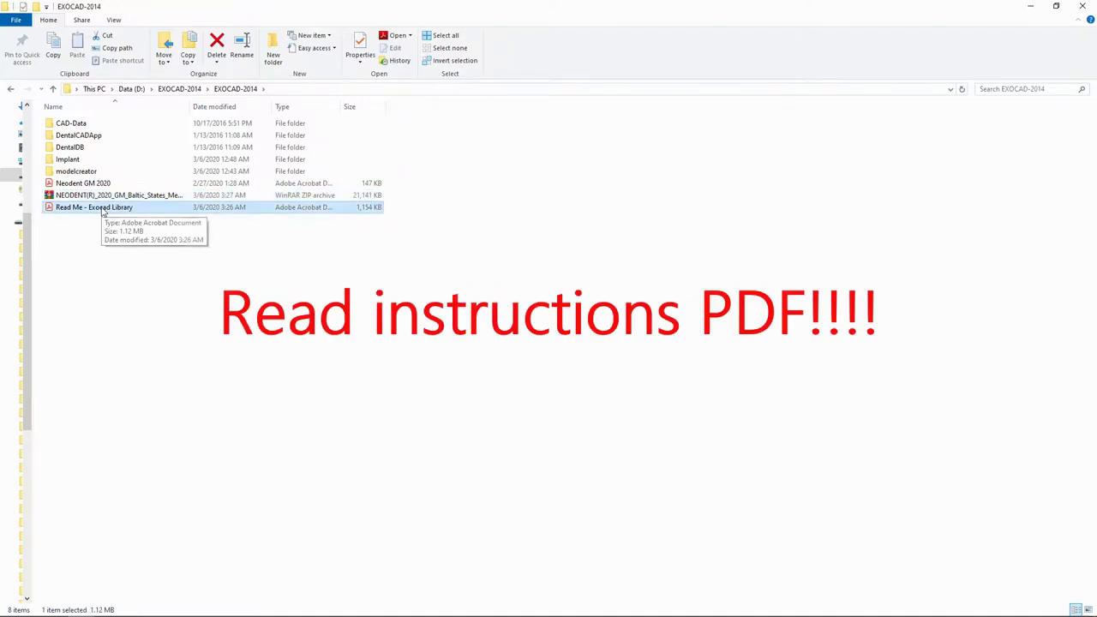
{"action": "double_click", "coordinate": [102, 211]}
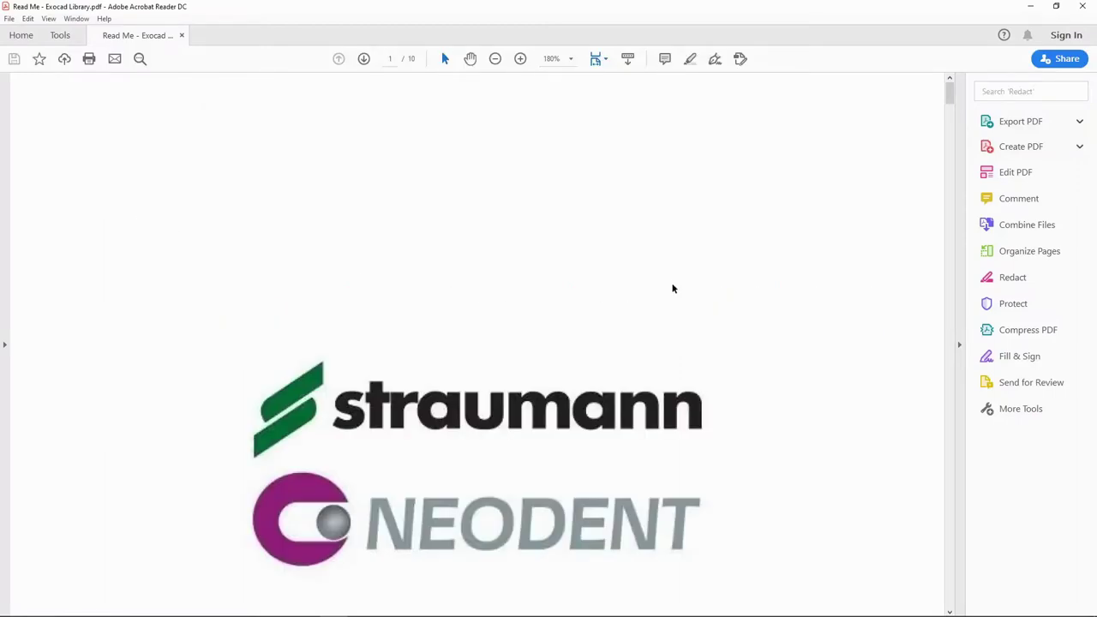
Step: Read through the Read Me's instructions on extracting the Neodent archive
{"action": "scroll", "coordinate": [572, 342], "scroll_direction": "down", "scroll_amount": 4}
{"action": "scroll", "coordinate": [608, 334], "scroll_direction": "down", "scroll_amount": 5}
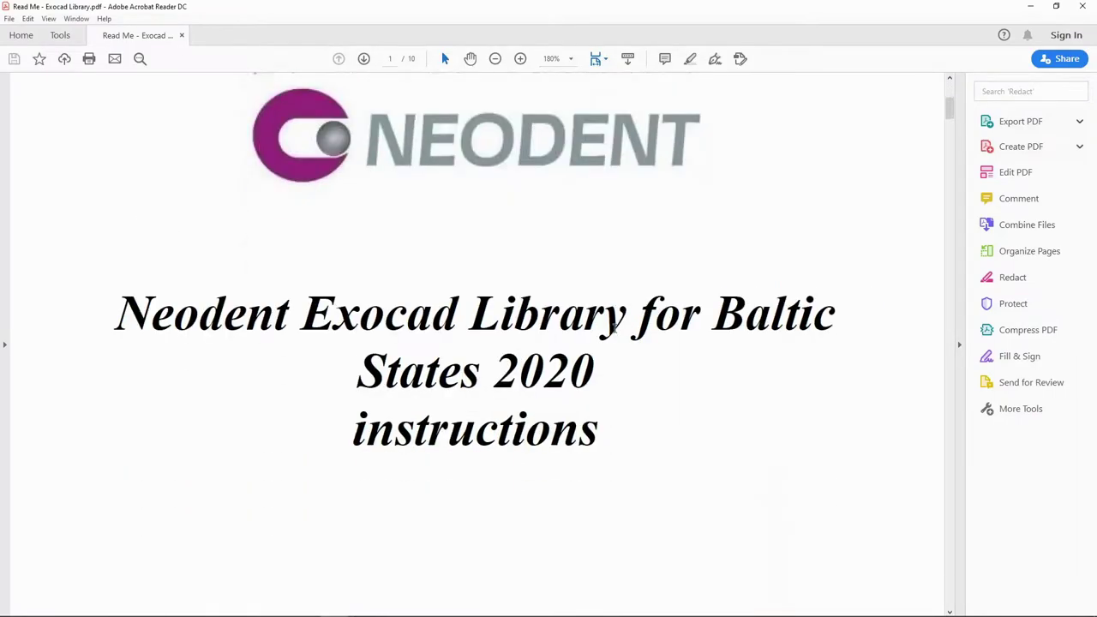
{"action": "scroll", "coordinate": [614, 332], "scroll_direction": "down", "scroll_amount": 3}
{"action": "scroll", "coordinate": [614, 329], "scroll_direction": "down", "scroll_amount": 3}
{"action": "scroll", "coordinate": [613, 326], "scroll_direction": "down", "scroll_amount": 1}
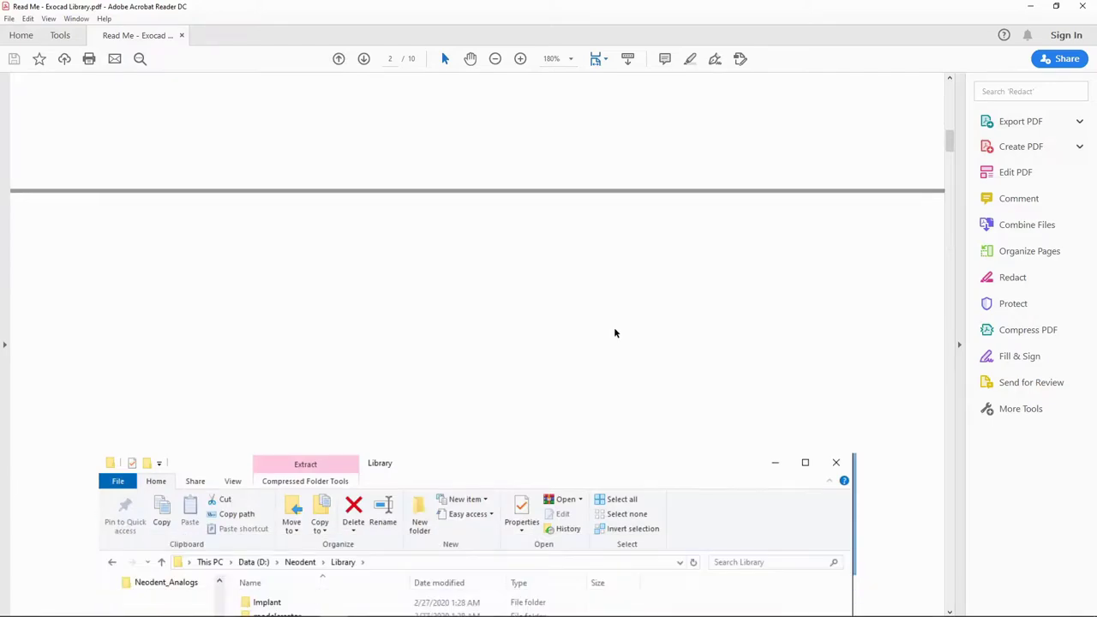
{"action": "scroll", "coordinate": [614, 326], "scroll_direction": "down", "scroll_amount": 2}
{"action": "scroll", "coordinate": [613, 328], "scroll_direction": "down", "scroll_amount": 3}
{"action": "scroll", "coordinate": [612, 328], "scroll_direction": "down", "scroll_amount": 3}
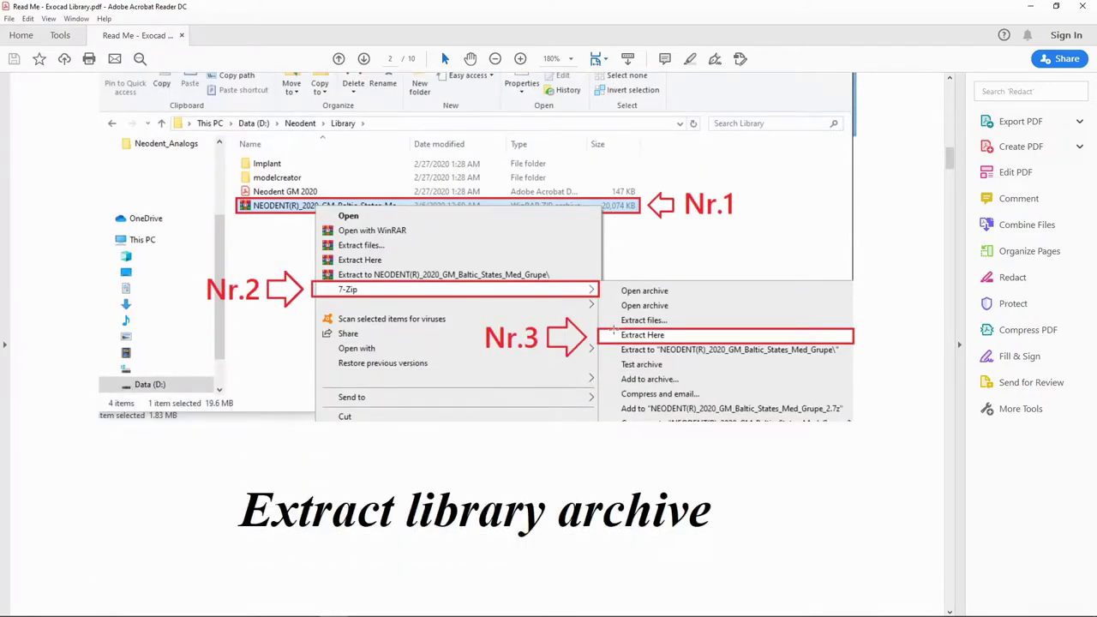
Step: Compare with the folder, then read on to the copy-implant-data step
{"action": "left_click", "coordinate": [1033, 6]}
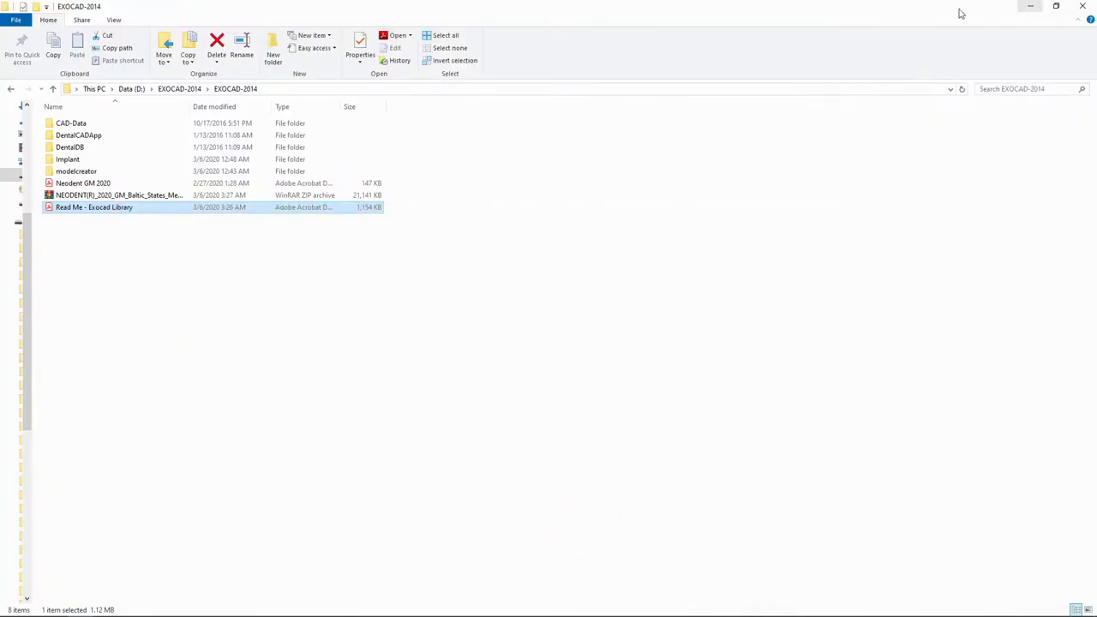
{"action": "key", "text": "alt+Tab"}
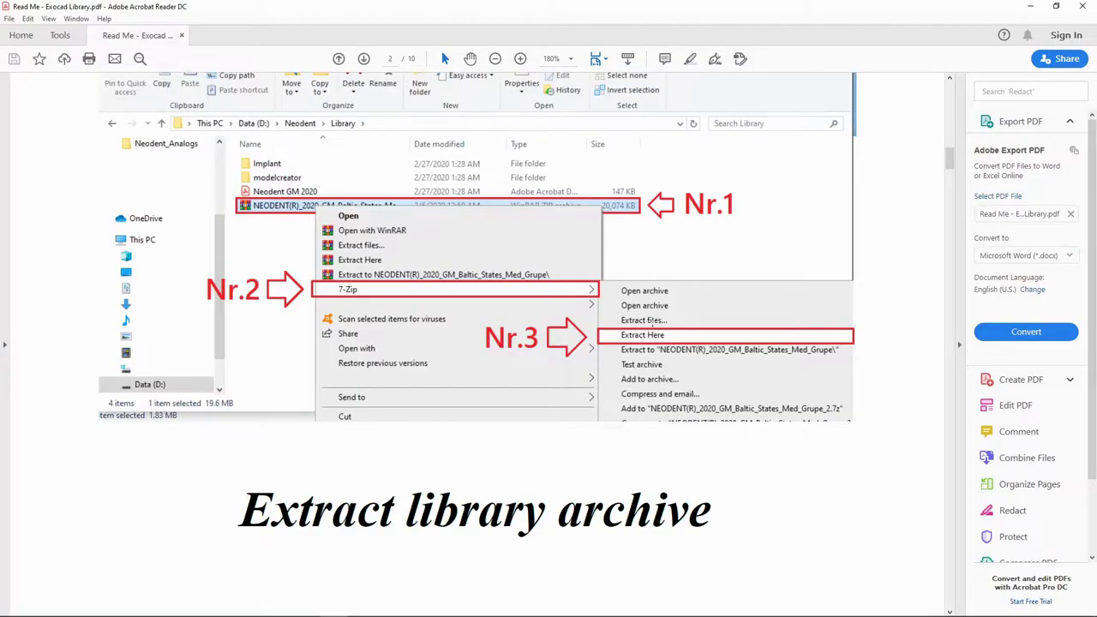
{"action": "scroll", "coordinate": [642, 323], "scroll_direction": "down", "scroll_amount": 3}
{"action": "scroll", "coordinate": [628, 324], "scroll_direction": "down", "scroll_amount": 2}
{"action": "scroll", "coordinate": [622, 326], "scroll_direction": "down", "scroll_amount": 2}
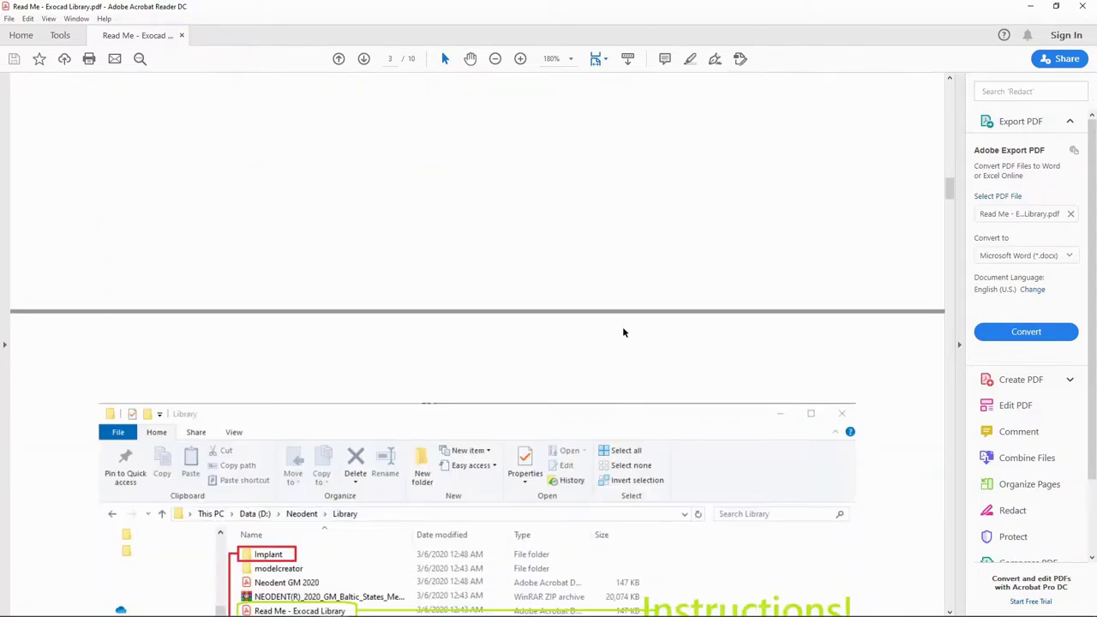
{"action": "scroll", "coordinate": [619, 327], "scroll_direction": "down", "scroll_amount": 2}
{"action": "scroll", "coordinate": [620, 327], "scroll_direction": "down", "scroll_amount": 2}
{"action": "scroll", "coordinate": [618, 327], "scroll_direction": "down", "scroll_amount": 1}
{"action": "scroll", "coordinate": [617, 328], "scroll_direction": "down", "scroll_amount": 2}
{"action": "scroll", "coordinate": [616, 328], "scroll_direction": "down", "scroll_amount": 2}
{"action": "scroll", "coordinate": [616, 328], "scroll_direction": "down", "scroll_amount": 2}
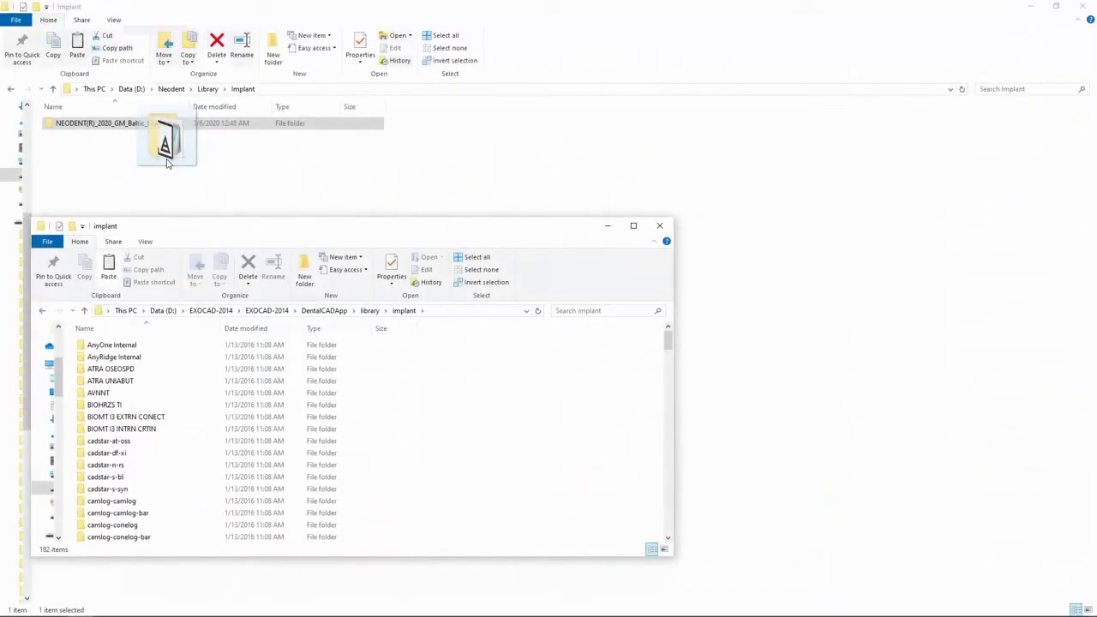
Step: Put NEODENT in library\implant and the analogs folder in library\modelcreator\implants
{"action": "mouse_move", "coordinate": [168, 167]}
{"action": "left_mouse_down"}
{"action": "mouse_move", "coordinate": [328, 341]}
{"action": "mouse_move", "coordinate": [494, 443]}
{"action": "left_mouse_up"}
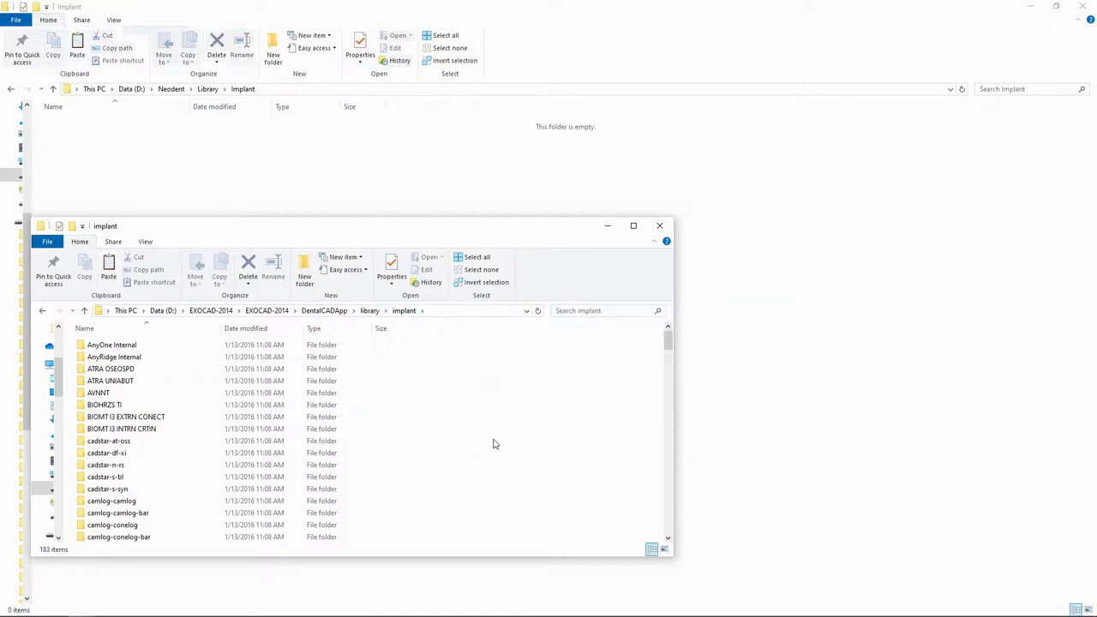
{"action": "scroll", "coordinate": [428, 467], "scroll_direction": "down", "scroll_amount": 2}
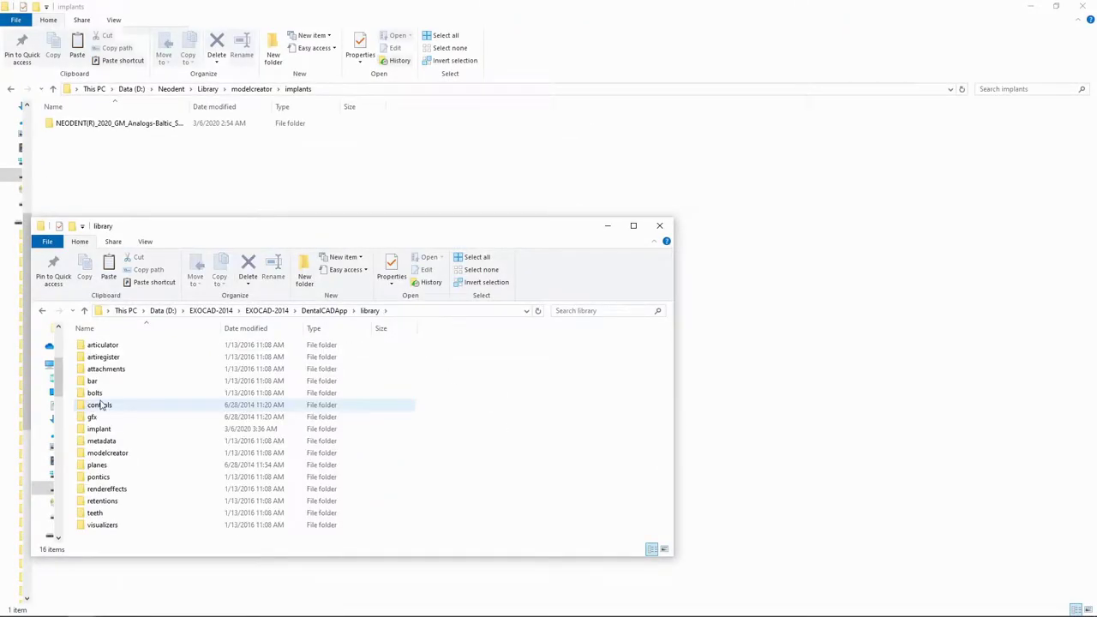
{"action": "double_click", "coordinate": [117, 453]}
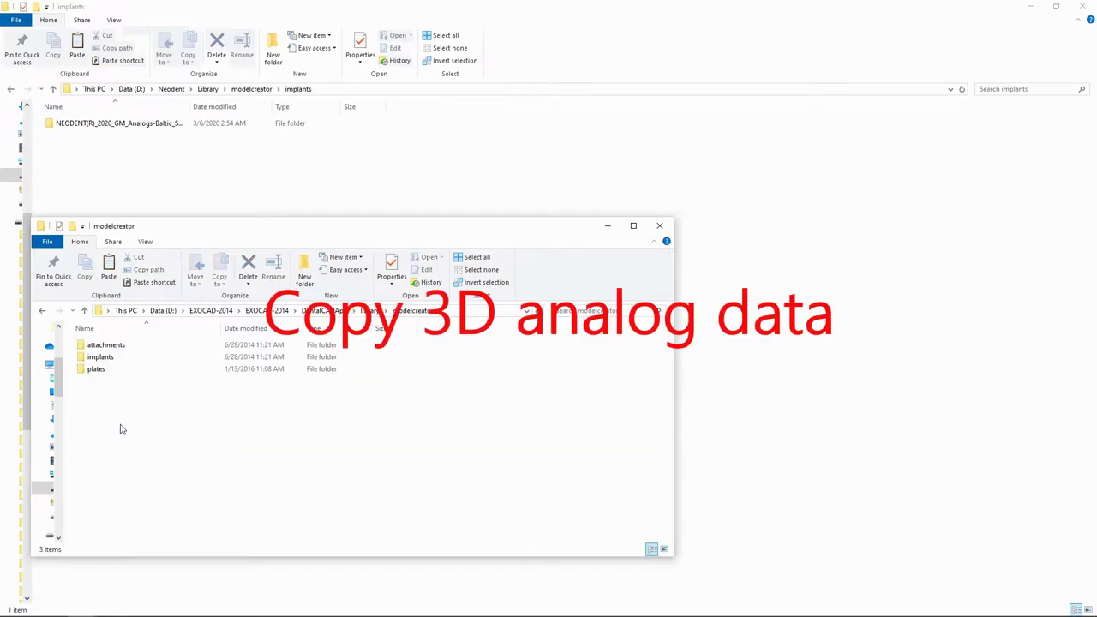
{"action": "double_click", "coordinate": [108, 360]}
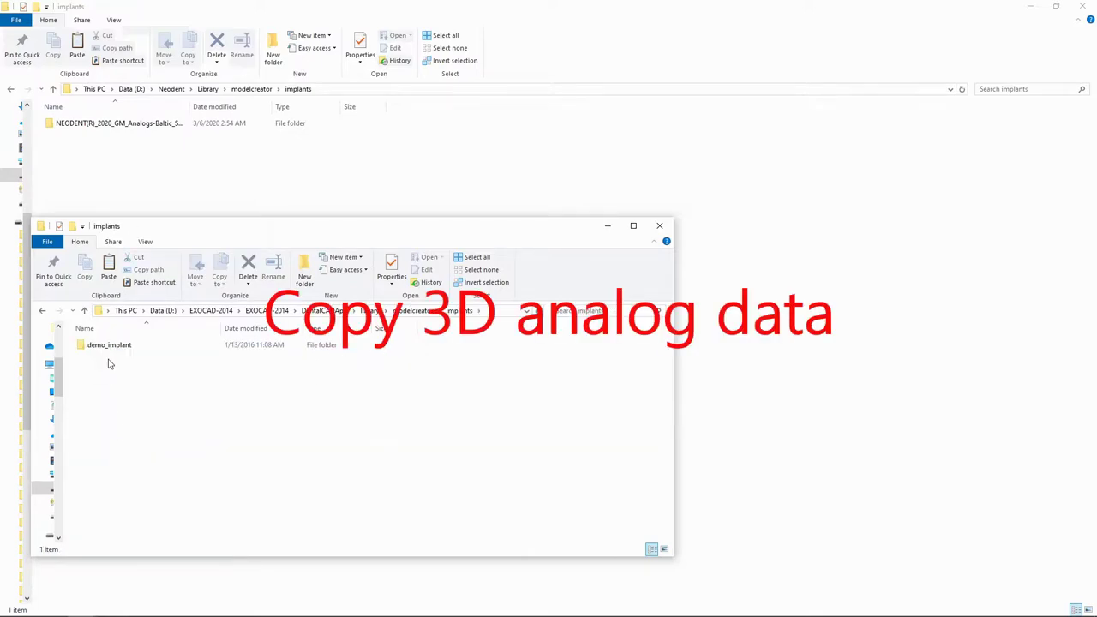
{"action": "mouse_move", "coordinate": [109, 345]}
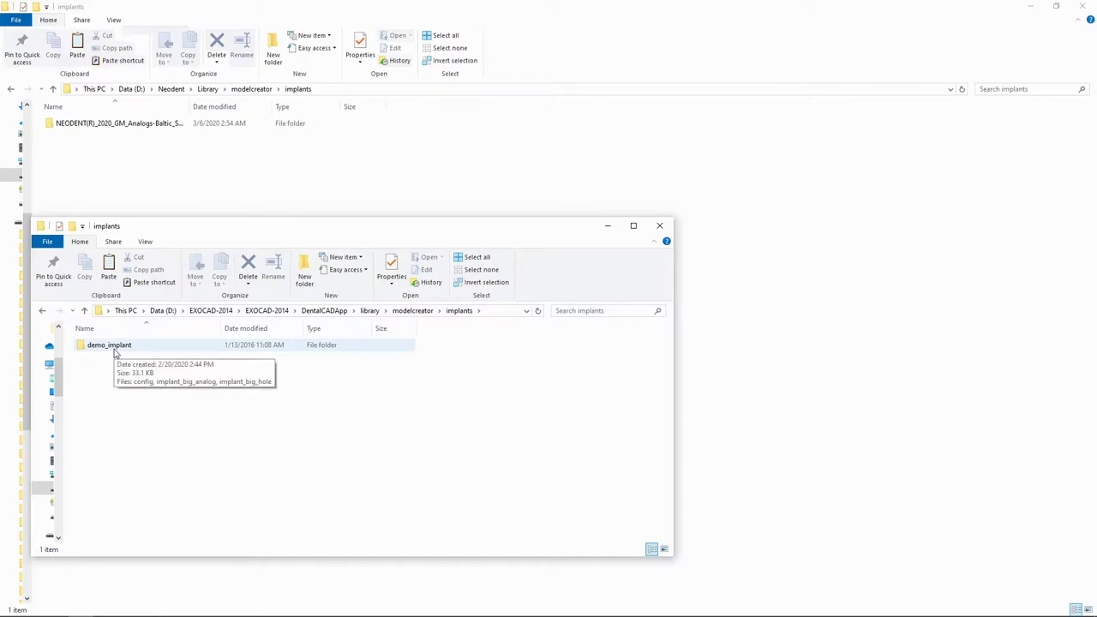
{"action": "left_click_drag", "start_coordinate": [116, 122], "coordinate": [409, 372]}
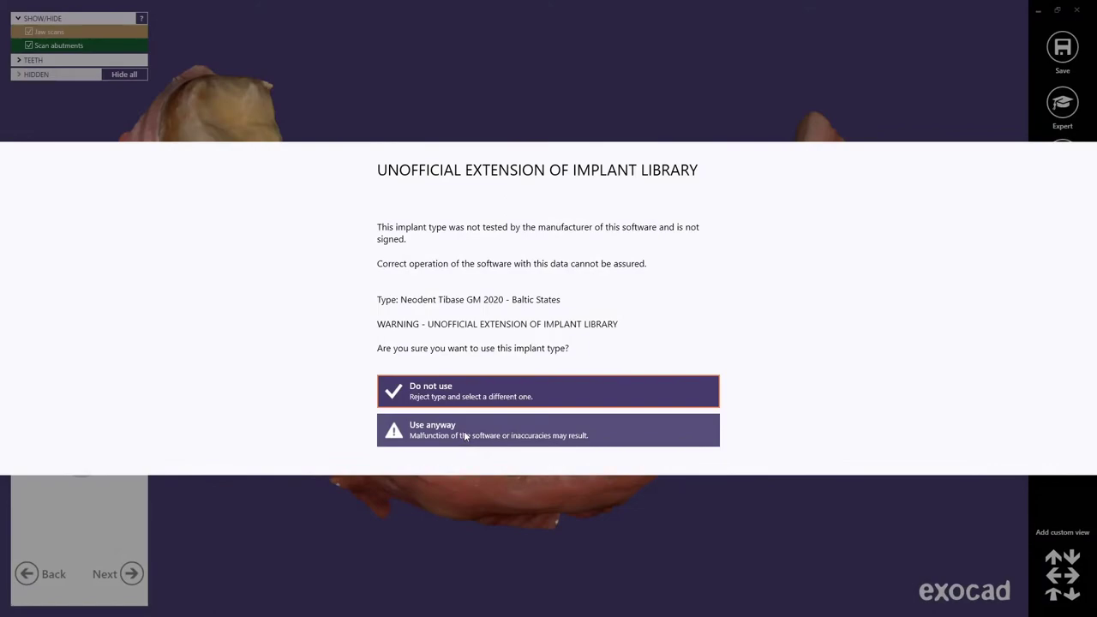
Step: Accept the unofficial Neodent library and try GM Tibase D5.5 LAB at size 6x2.5
{"action": "left_click", "coordinate": [465, 431]}
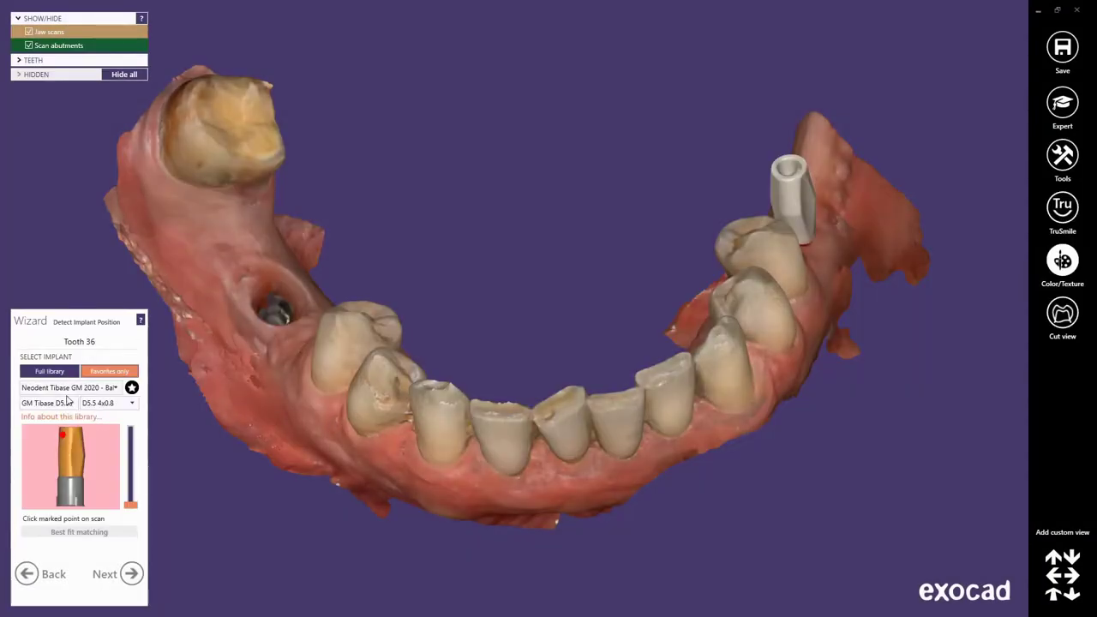
{"action": "left_click", "coordinate": [68, 400]}
{"action": "left_click", "coordinate": [71, 480]}
{"action": "left_click", "coordinate": [62, 404]}
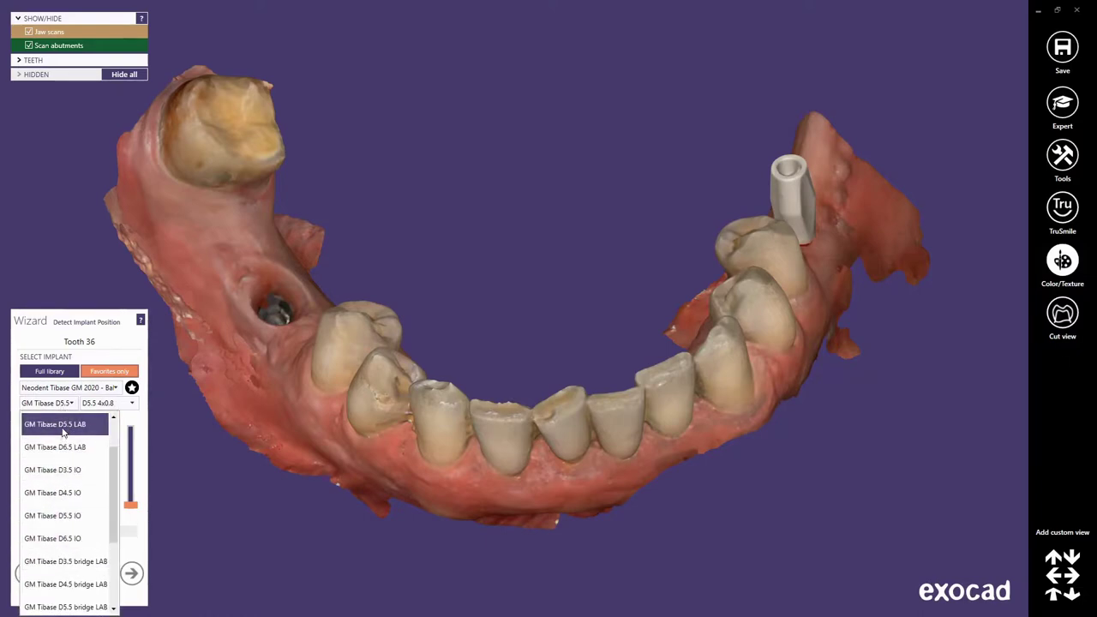
{"action": "left_click", "coordinate": [63, 425]}
{"action": "left_click", "coordinate": [107, 402]}
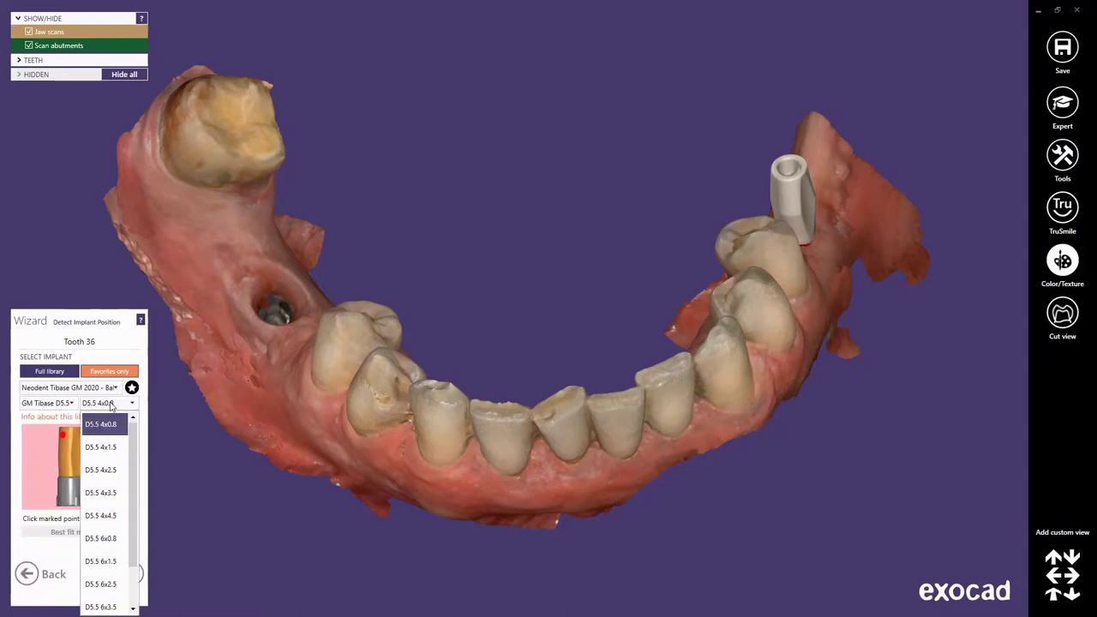
{"action": "scroll", "coordinate": [112, 548], "scroll_direction": "down", "scroll_amount": 2}
{"action": "scroll", "coordinate": [113, 484], "scroll_direction": "up", "scroll_amount": 2}
{"action": "left_click", "coordinate": [113, 424]}
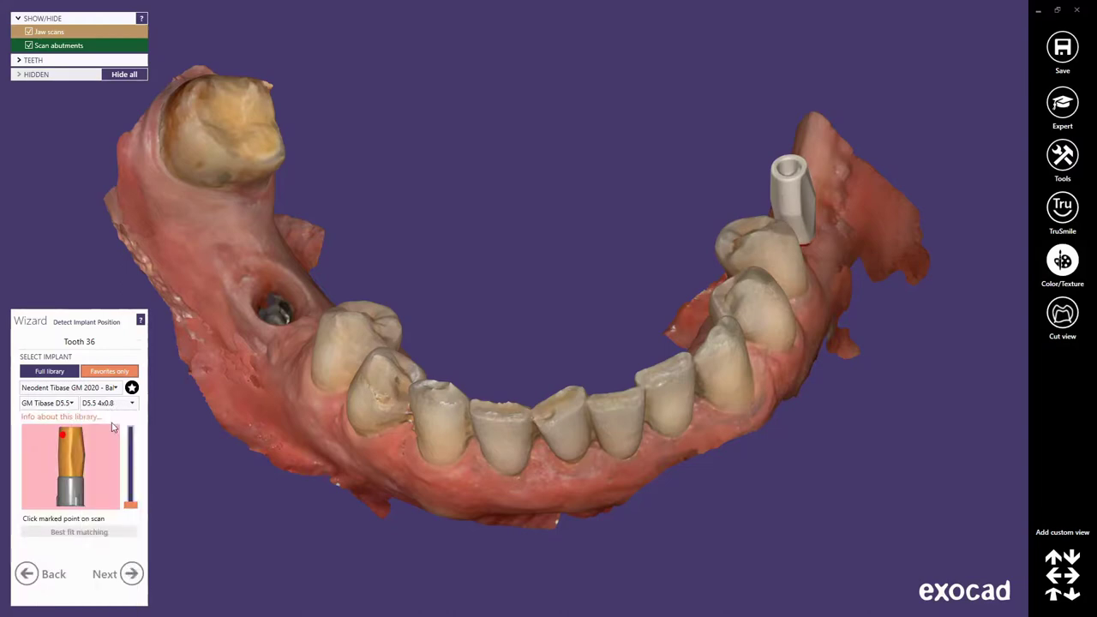
{"action": "left_click", "coordinate": [101, 583]}
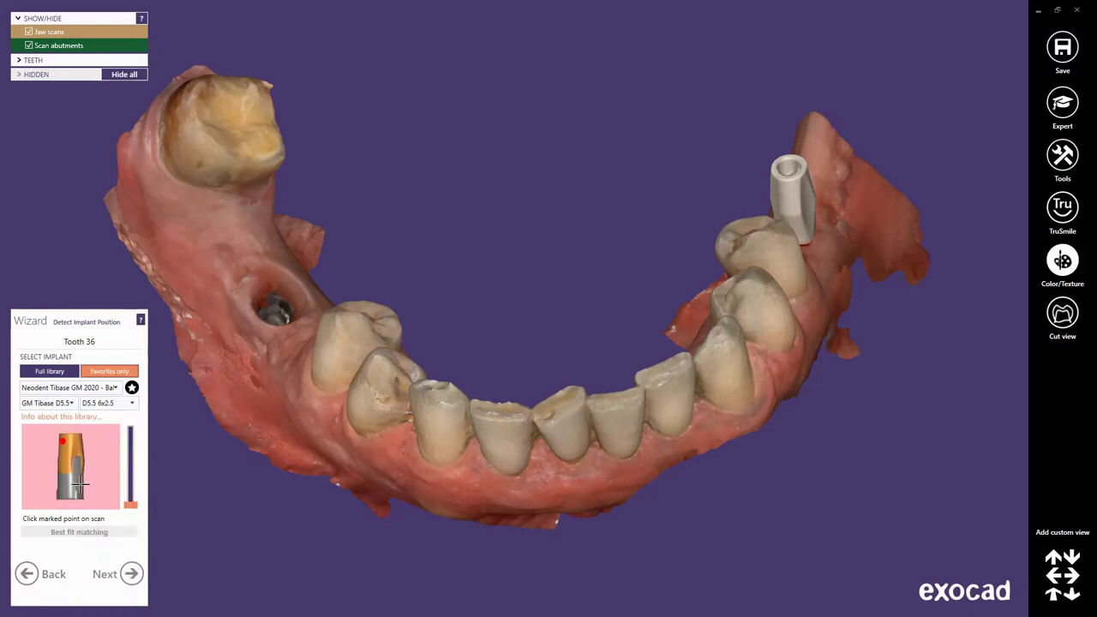
Step: Switch to GM Tibase D5.5 IO at 4x0.8 and place it on tooth 36's scan abutment
{"action": "left_click", "coordinate": [60, 405]}
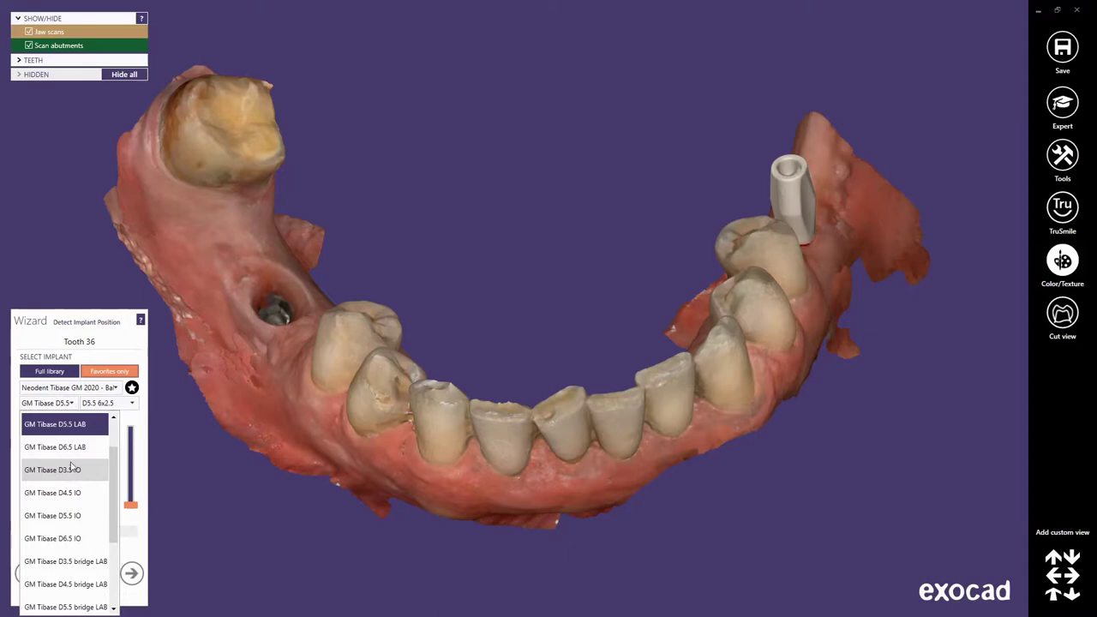
{"action": "scroll", "coordinate": [114, 454], "scroll_direction": "up", "scroll_amount": 1}
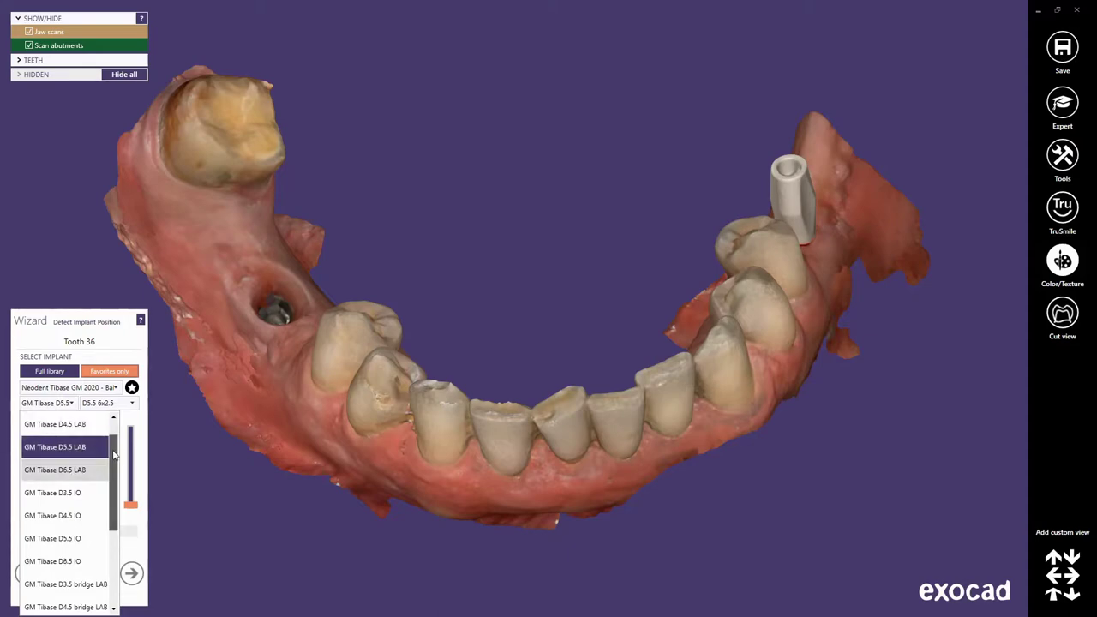
{"action": "scroll", "coordinate": [114, 450], "scroll_direction": "up", "scroll_amount": 1}
{"action": "mouse_move", "coordinate": [114, 433]}
{"action": "left_mouse_down"}
{"action": "mouse_move", "coordinate": [112, 490]}
{"action": "mouse_move", "coordinate": [110, 470]}
{"action": "left_mouse_up"}
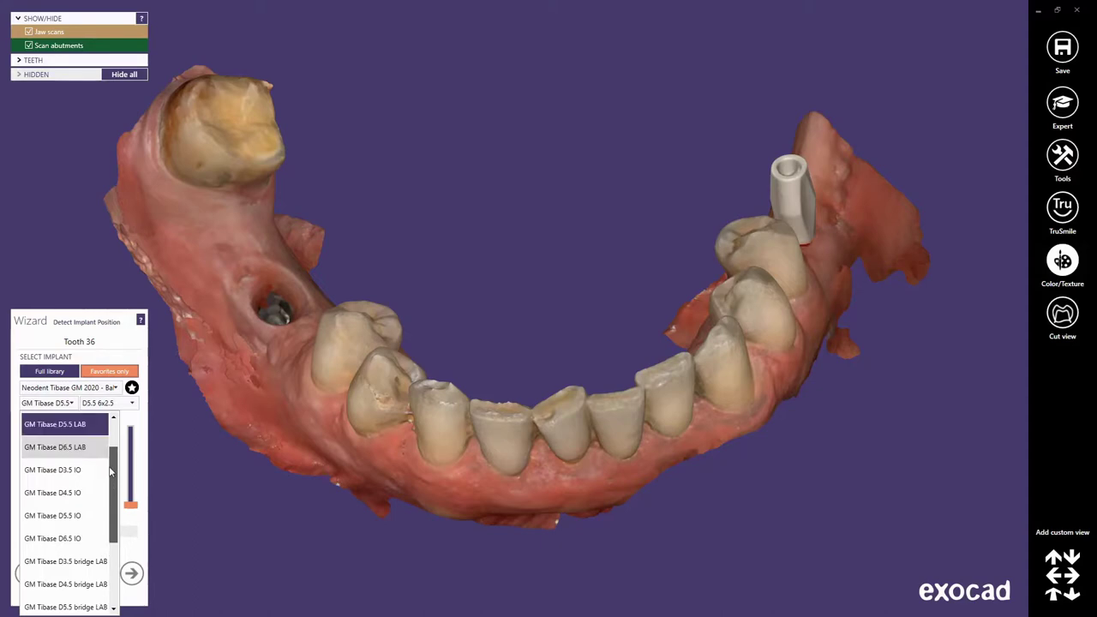
{"action": "left_click", "coordinate": [85, 516]}
{"action": "left_click", "coordinate": [108, 405]}
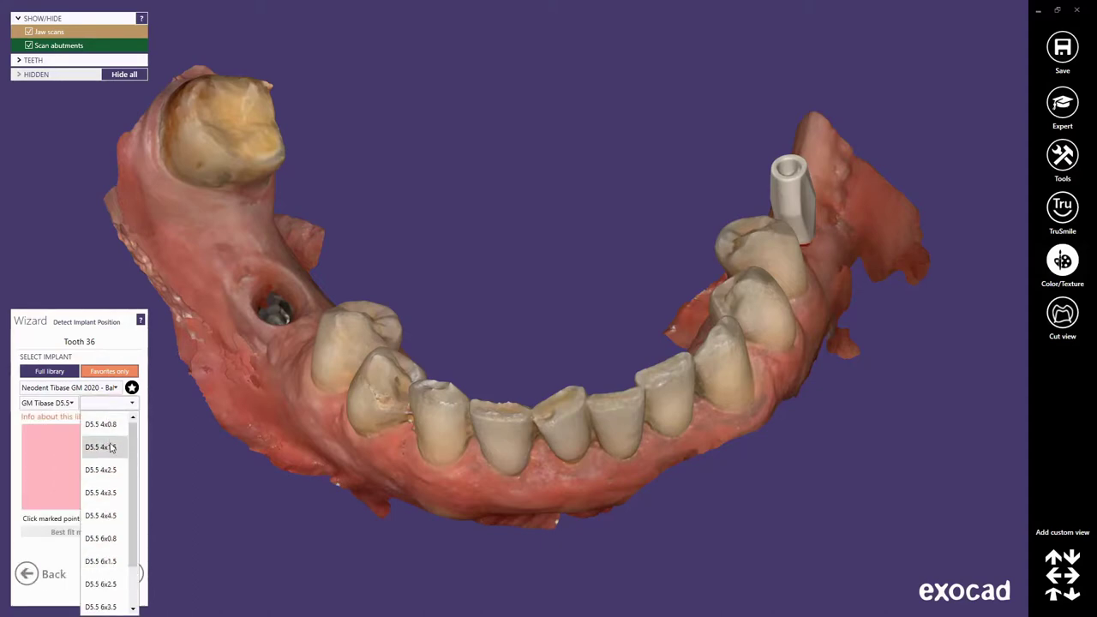
{"action": "left_click", "coordinate": [103, 424]}
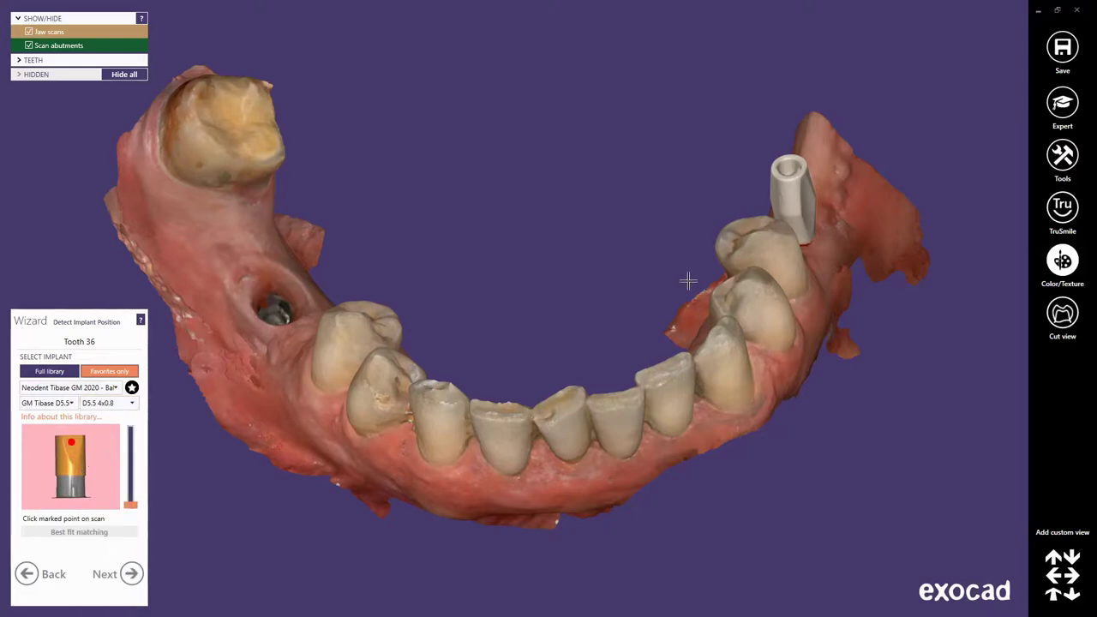
{"action": "left_click", "coordinate": [788, 167]}
{"action": "left_click", "coordinate": [758, 208]}
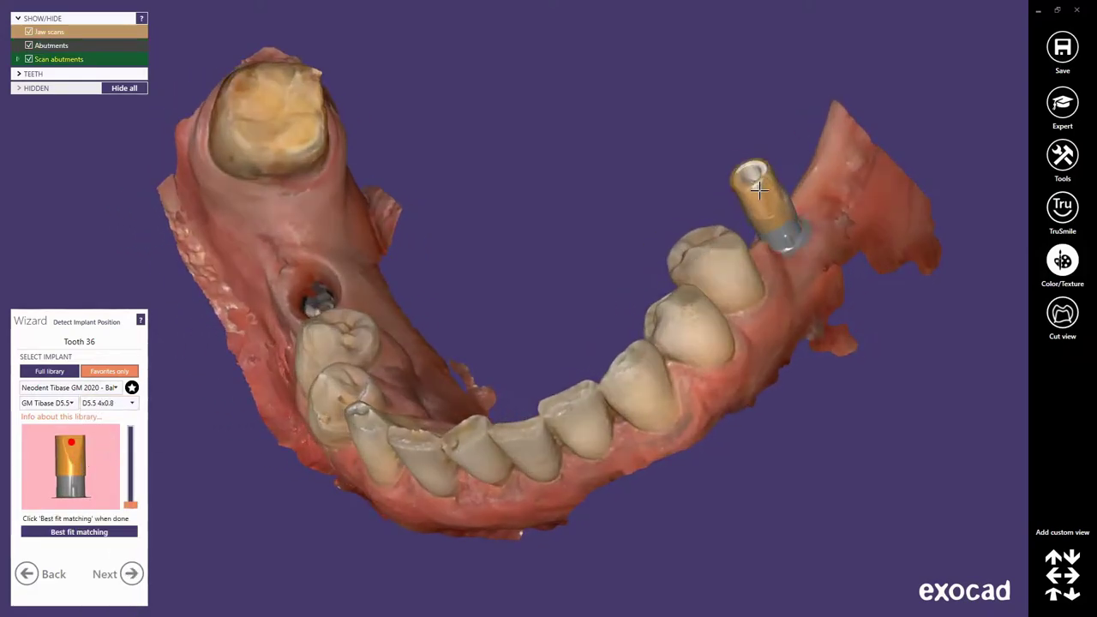
Step: Change the Ti-base to GM Tibase D3.5 LAB with size D3.5 4x0.8
{"action": "left_click", "coordinate": [127, 403]}
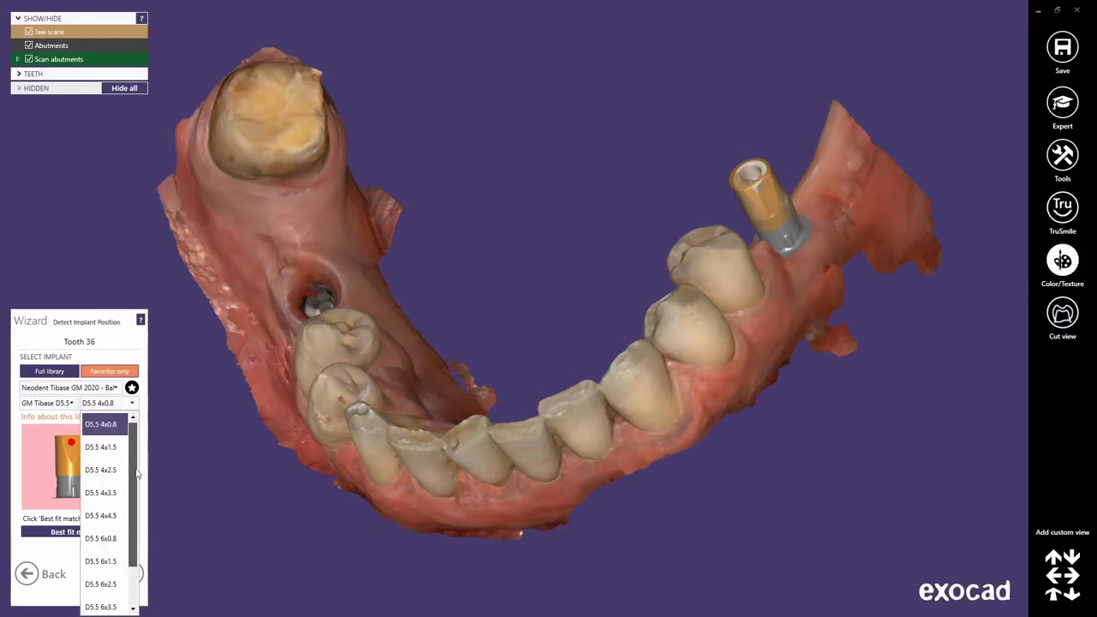
{"action": "mouse_move", "coordinate": [137, 473]}
{"action": "left_mouse_down"}
{"action": "mouse_move", "coordinate": [132, 606]}
{"action": "mouse_move", "coordinate": [129, 452]}
{"action": "left_mouse_up"}
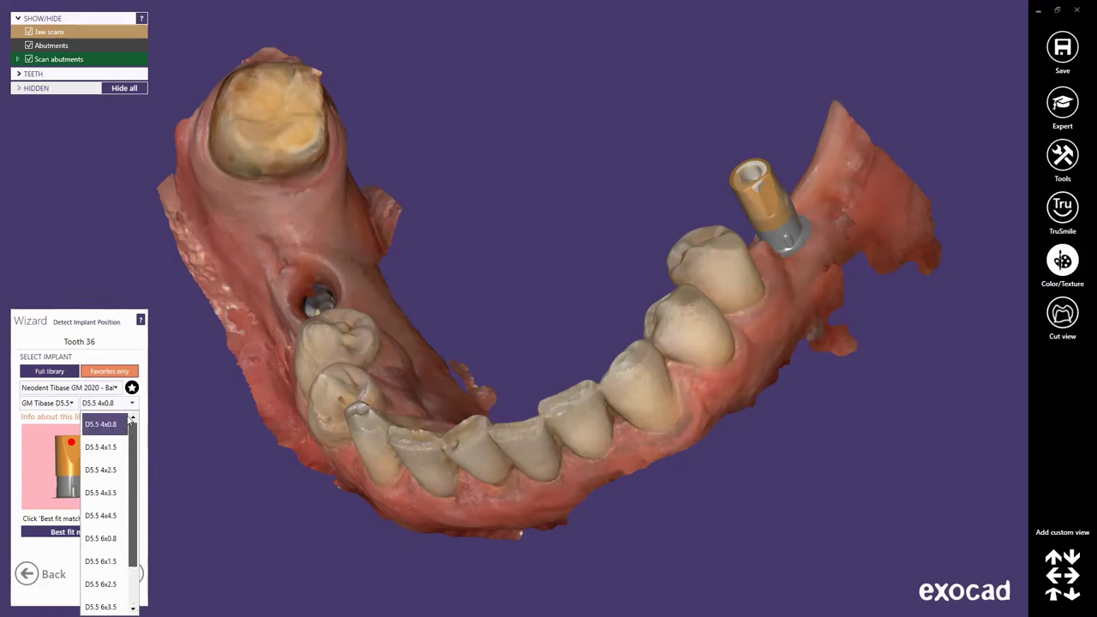
{"action": "left_click", "coordinate": [56, 405]}
{"action": "left_click", "coordinate": [55, 405]}
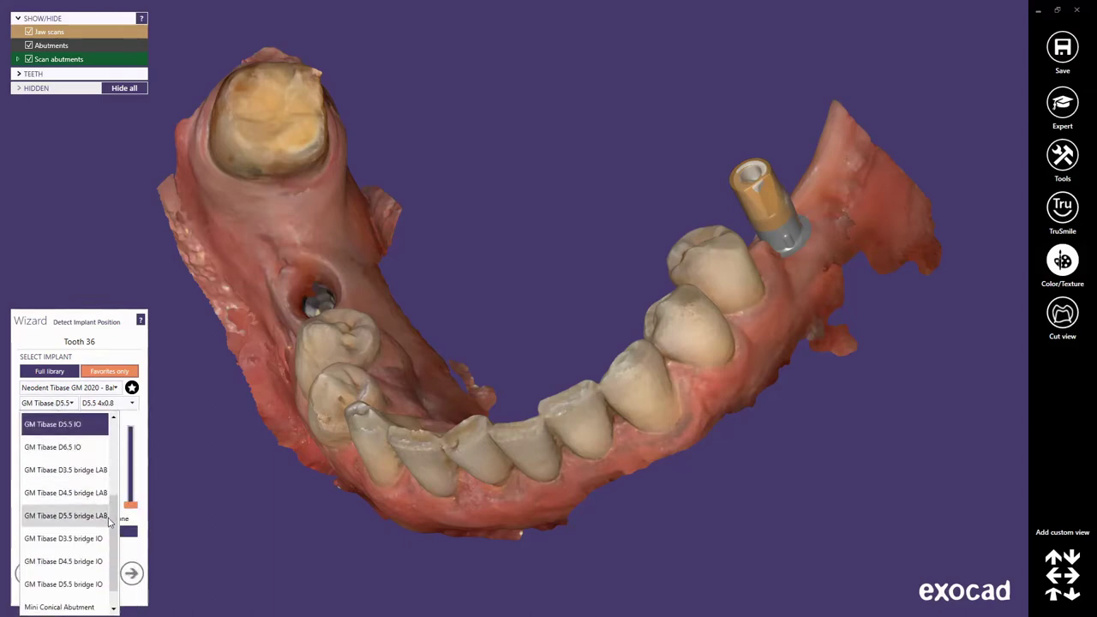
{"action": "scroll", "coordinate": [114, 490], "scroll_direction": "up", "scroll_amount": 1}
{"action": "left_click_drag", "start_coordinate": [114, 490], "coordinate": [118, 453]}
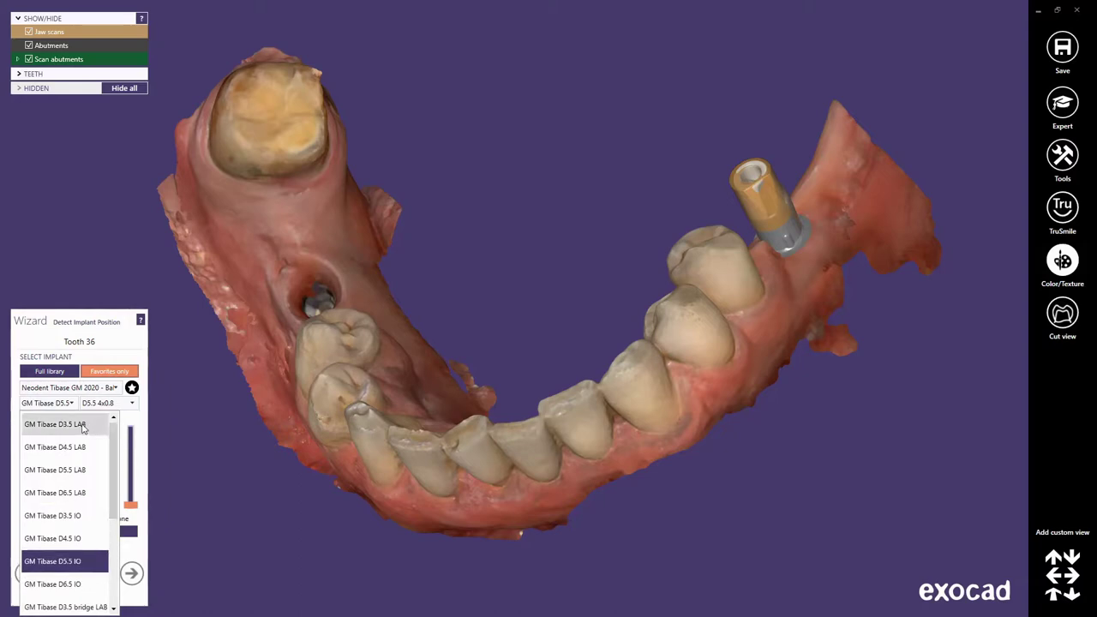
{"action": "left_click", "coordinate": [81, 424]}
{"action": "left_click", "coordinate": [109, 405]}
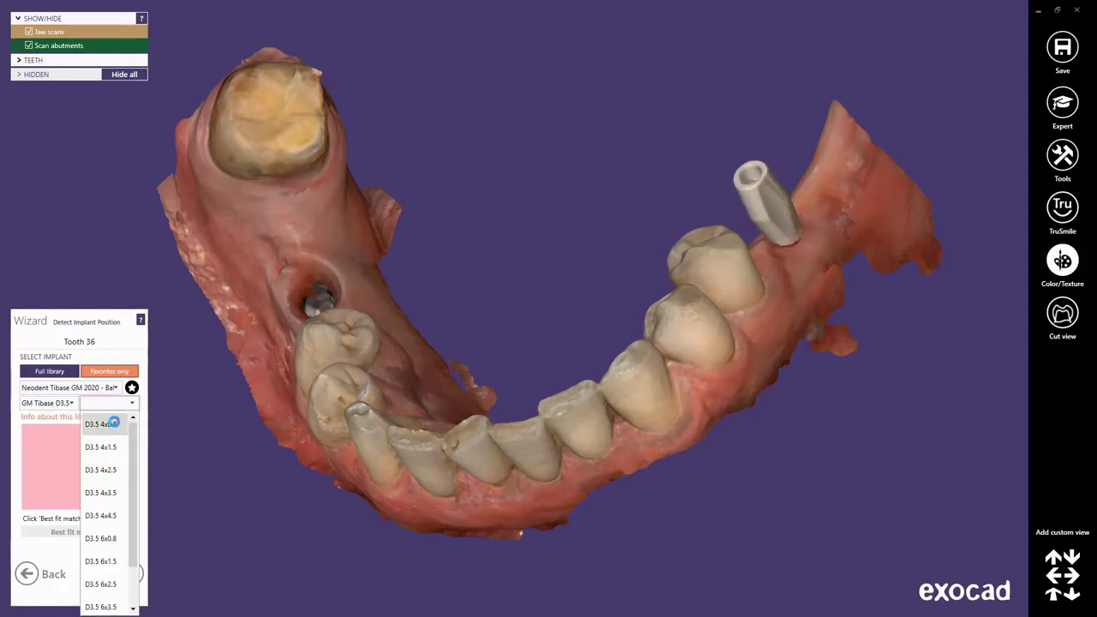
{"action": "left_click", "coordinate": [101, 424]}
Step: Best-fit the D3.5 Ti-base onto the scan abutment and check the deviation colour map
{"action": "mouse_move", "coordinate": [549, 379]}
{"action": "right_mouse_down"}
{"action": "mouse_move", "coordinate": [558, 389]}
{"action": "mouse_move", "coordinate": [701, 296]}
{"action": "right_mouse_up"}
{"action": "left_click", "coordinate": [701, 297]}
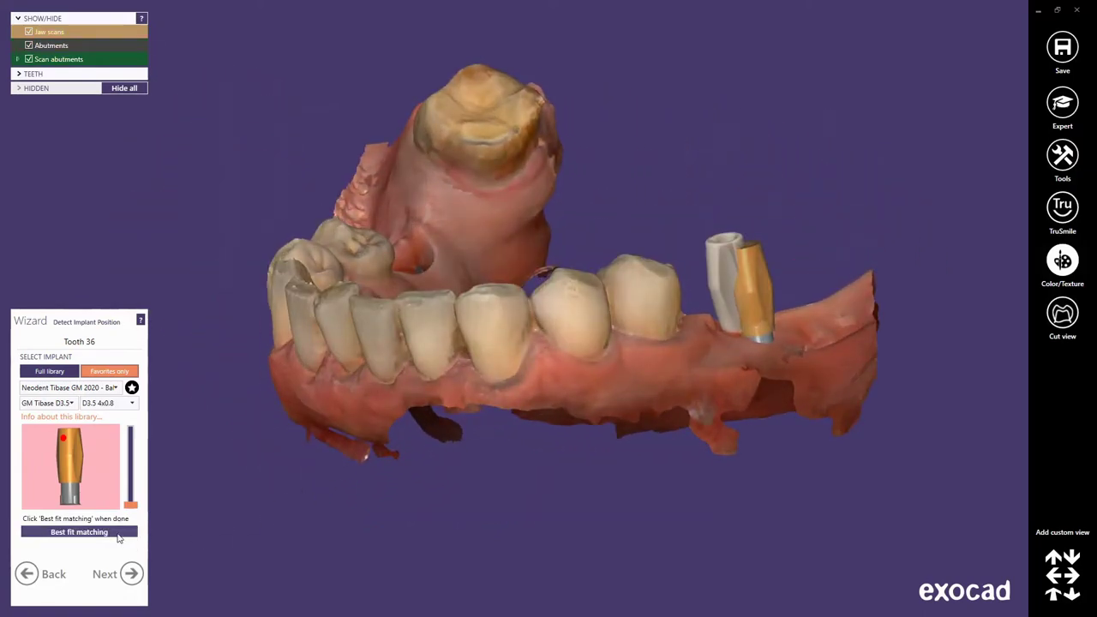
{"action": "scroll", "coordinate": [857, 274], "scroll_direction": "up", "scroll_amount": 5}
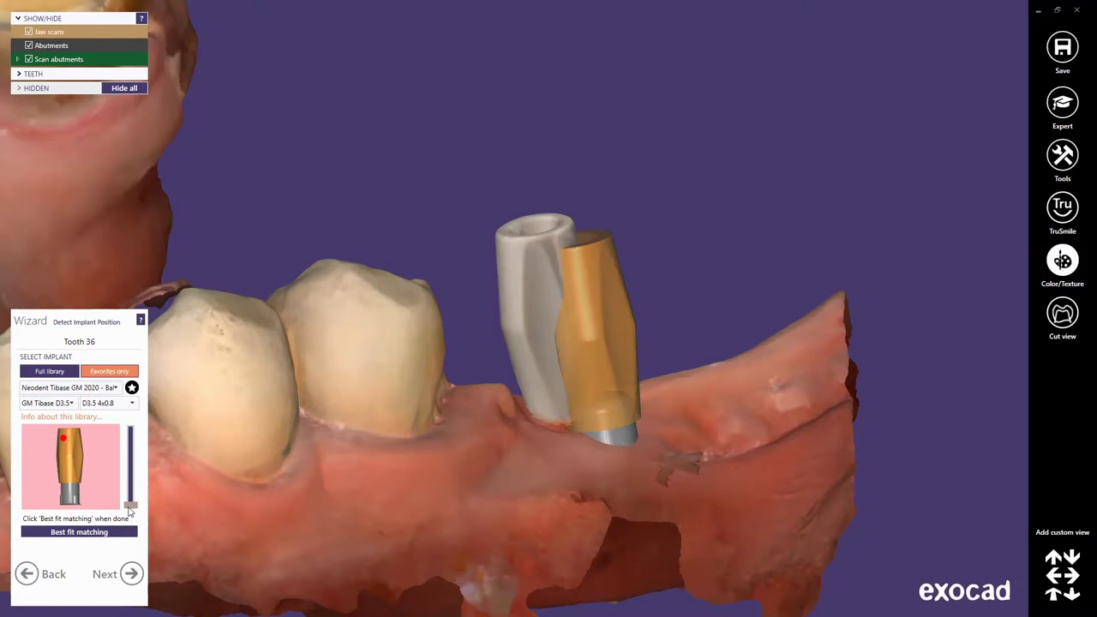
{"action": "left_click", "coordinate": [91, 532]}
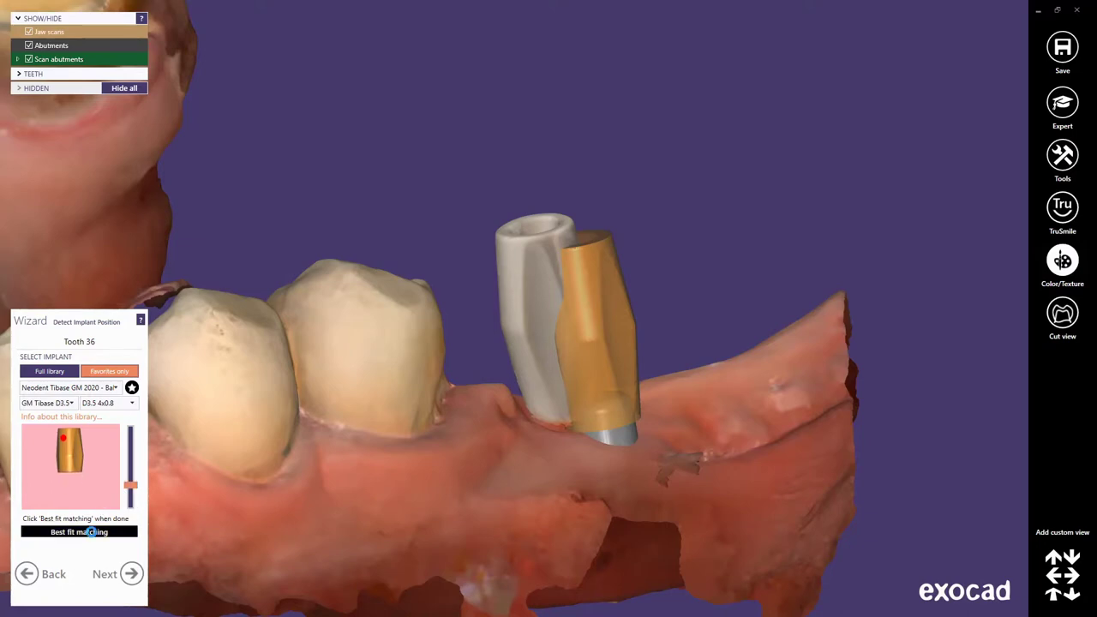
{"action": "right_click_drag", "start_coordinate": [248, 462], "coordinate": [558, 338]}
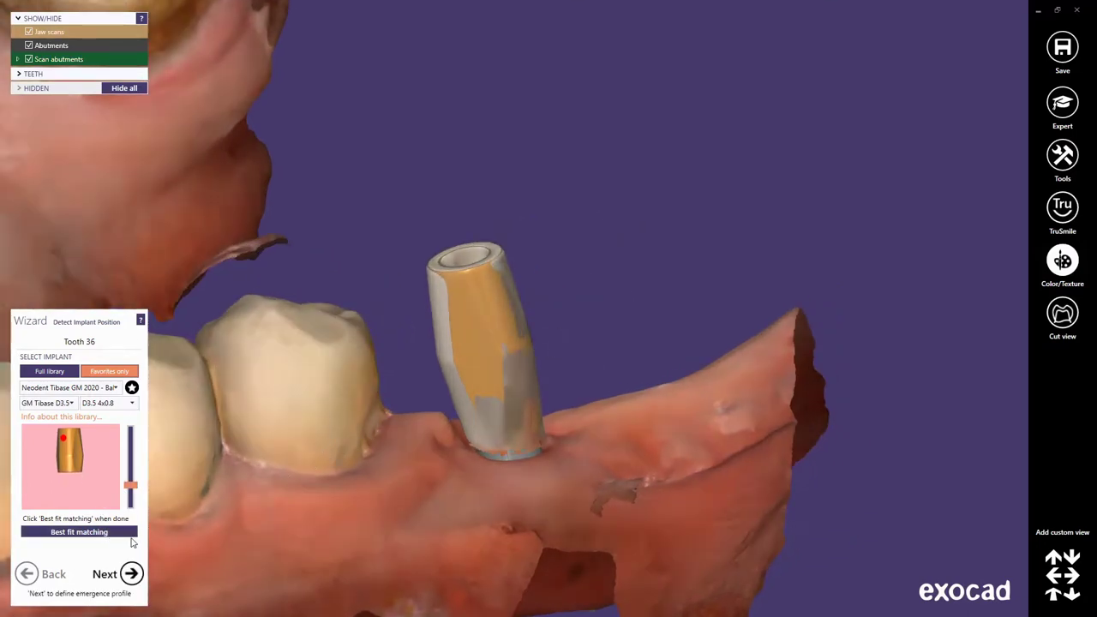
{"action": "left_click", "coordinate": [110, 531]}
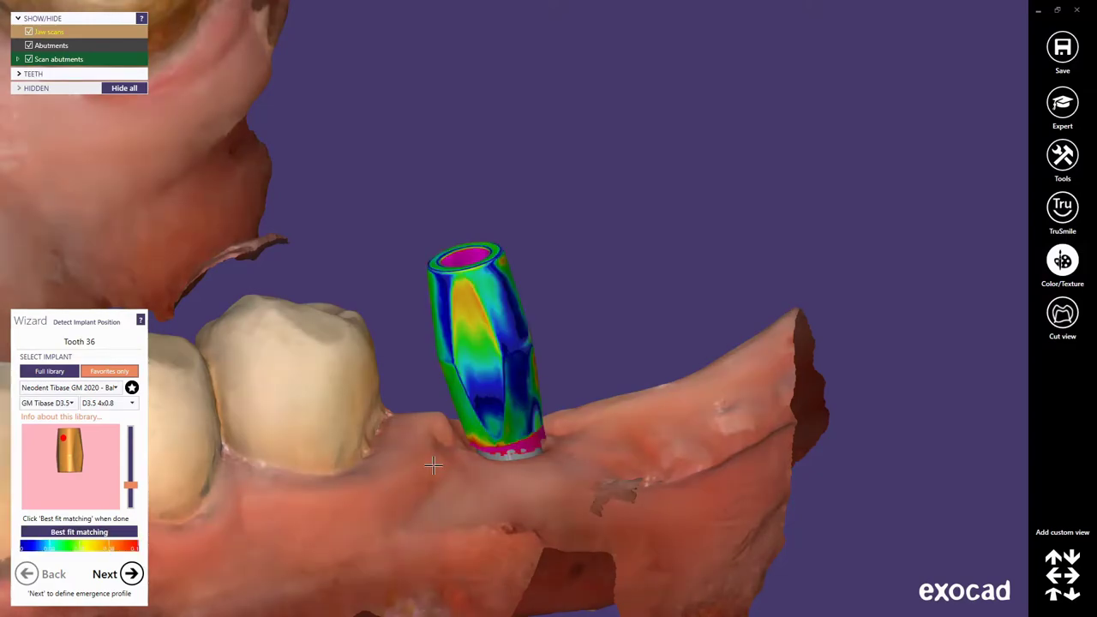
{"action": "left_click", "coordinate": [131, 574]}
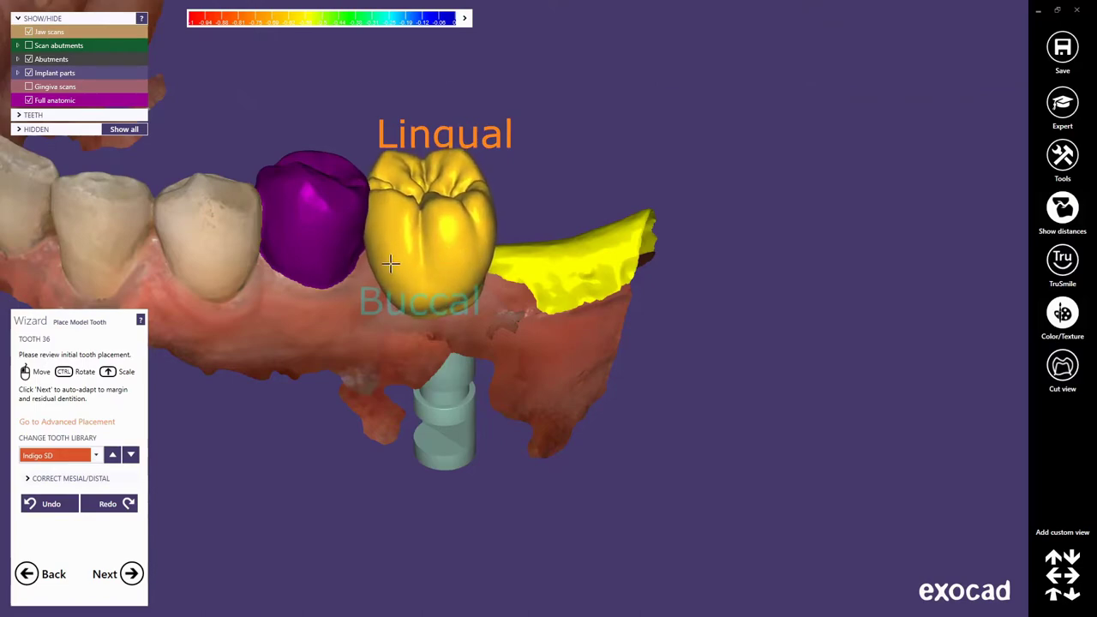
Step: Rotate the yellow model tooth into alignment within the tooth 36 gap and accept it
{"action": "right_click_drag", "start_coordinate": [465, 254], "coordinate": [397, 370]}
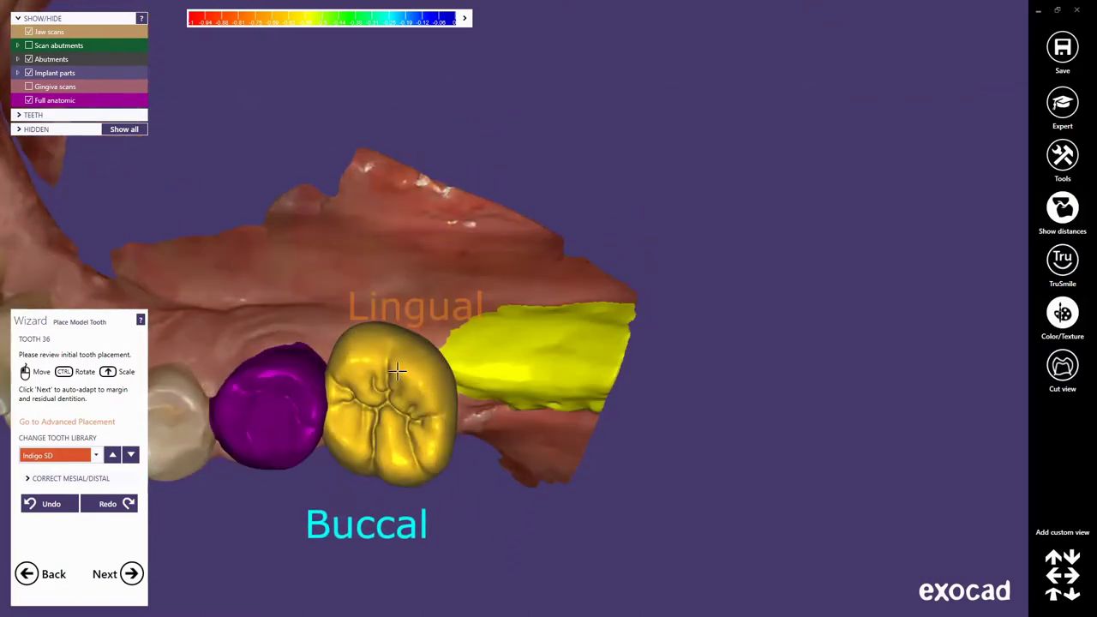
{"action": "left_click_drag", "start_coordinate": [396, 371], "coordinate": [367, 365], "text": "ctrl"}
{"action": "left_click_drag", "start_coordinate": [341, 444], "coordinate": [392, 393], "text": "ctrl"}
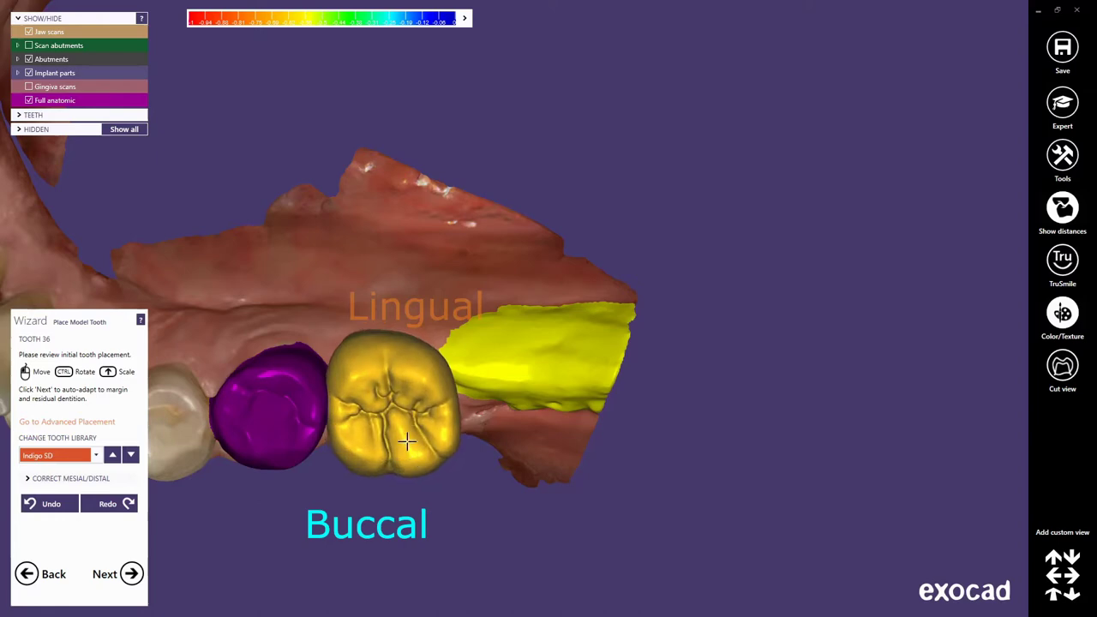
{"action": "left_click_drag", "start_coordinate": [365, 335], "coordinate": [415, 367], "text": "ctrl"}
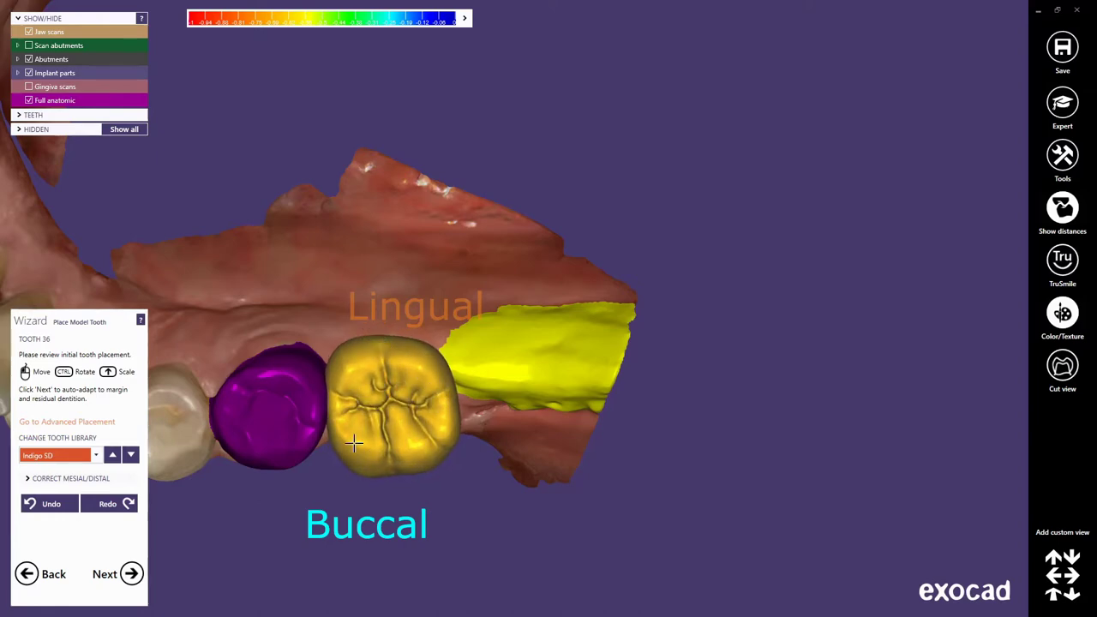
{"action": "left_click_drag", "start_coordinate": [359, 443], "coordinate": [339, 443], "text": "ctrl"}
{"action": "left_click_drag", "start_coordinate": [438, 396], "coordinate": [447, 414], "text": "ctrl"}
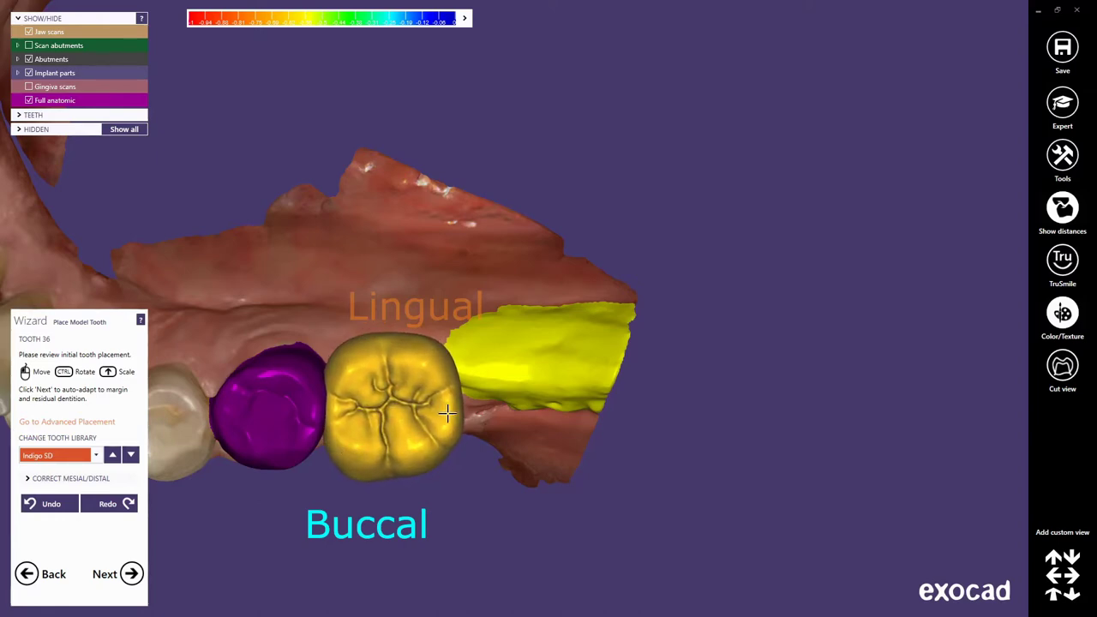
{"action": "right_click_drag", "start_coordinate": [353, 426], "coordinate": [402, 399]}
{"action": "mouse_move", "coordinate": [404, 399]}
{"action": "left_mouse_down", "text": "ctrl"}
{"action": "mouse_move", "coordinate": [356, 367]}
{"action": "mouse_move", "coordinate": [382, 356]}
{"action": "left_mouse_up", "text": "ctrl"}
{"action": "mouse_move", "coordinate": [382, 355]}
{"action": "right_mouse_down"}
{"action": "mouse_move", "coordinate": [478, 492]}
{"action": "mouse_move", "coordinate": [502, 465]}
{"action": "mouse_move", "coordinate": [314, 497]}
{"action": "mouse_move", "coordinate": [605, 364]}
{"action": "mouse_move", "coordinate": [360, 429]}
{"action": "right_mouse_up"}
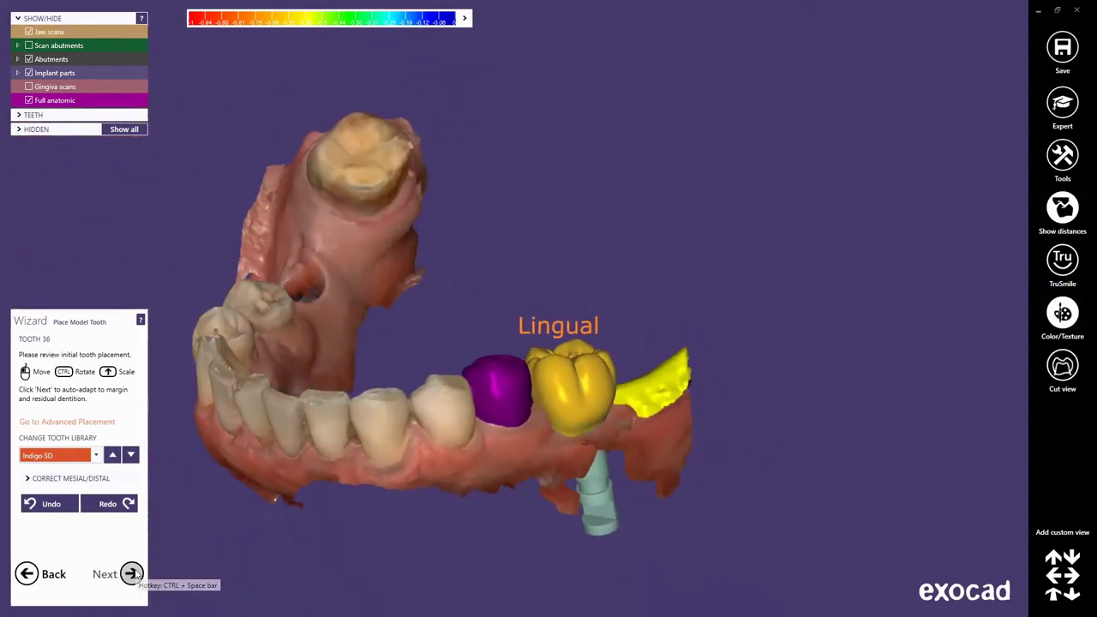
{"action": "left_click", "coordinate": [128, 574]}
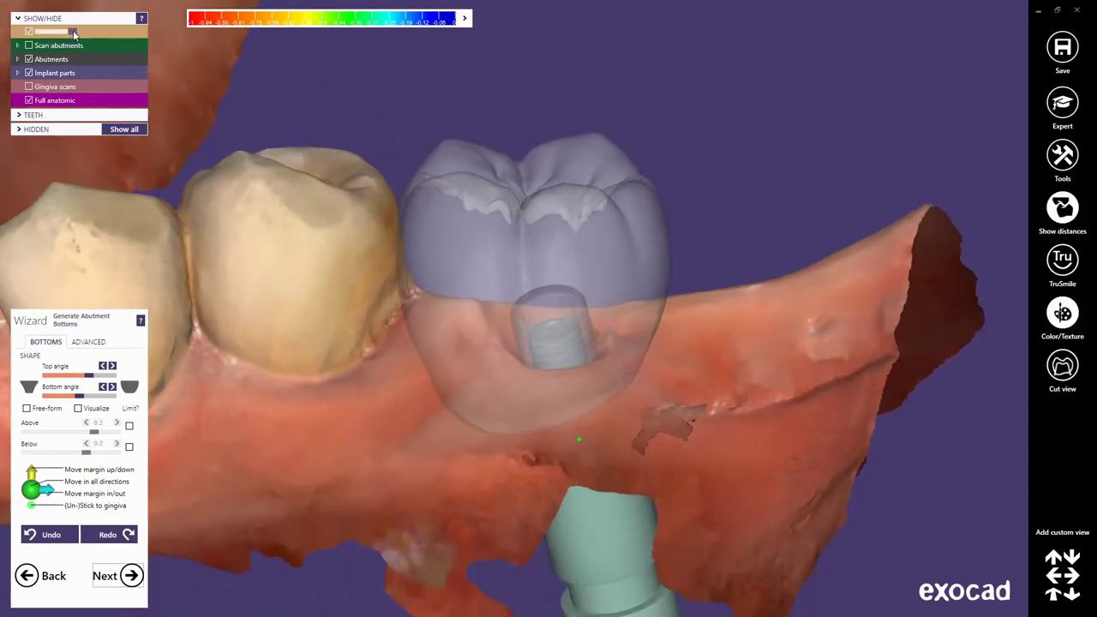
Step: Hide jaw scans, full anatomic crown and library geometry so the Ti-base shows
{"action": "left_click", "coordinate": [60, 32]}
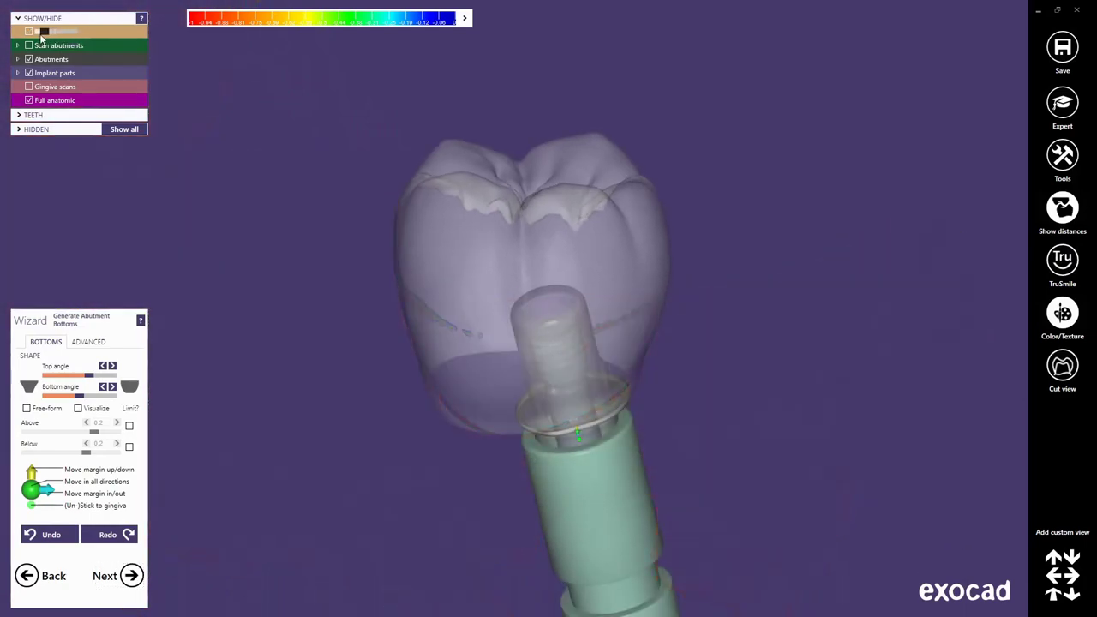
{"action": "double_click", "coordinate": [51, 59]}
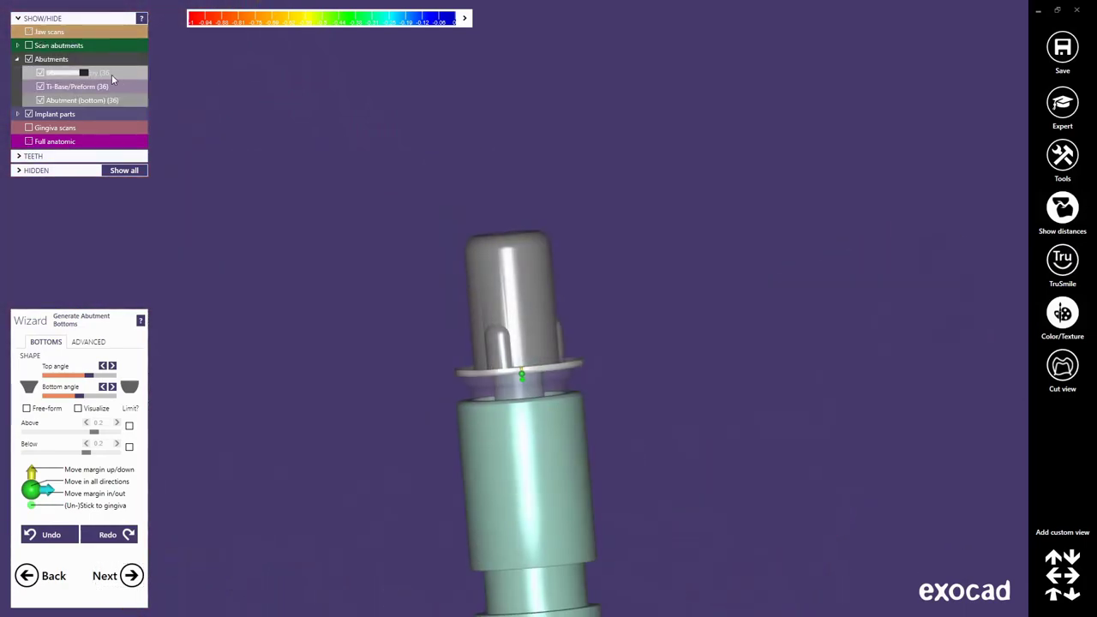
{"action": "left_click", "coordinate": [52, 74]}
{"action": "left_click", "coordinate": [68, 86]}
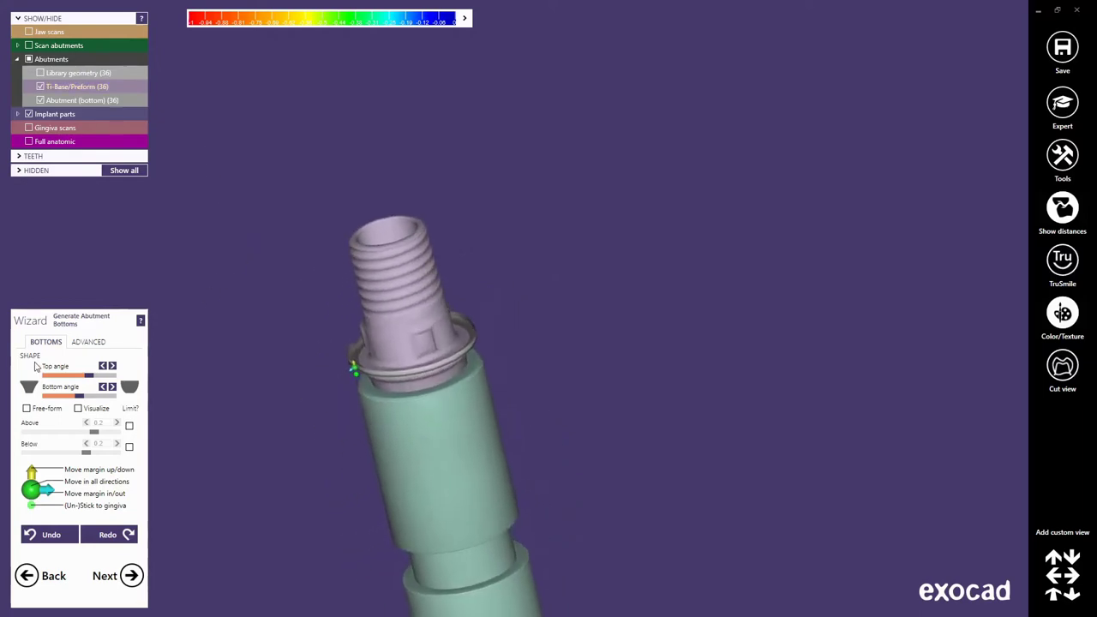
Step: Set the advanced profile border height to 0 and raise the margin along the Ti-base
{"action": "left_click", "coordinate": [87, 342]}
{"action": "type", "text": "0"}
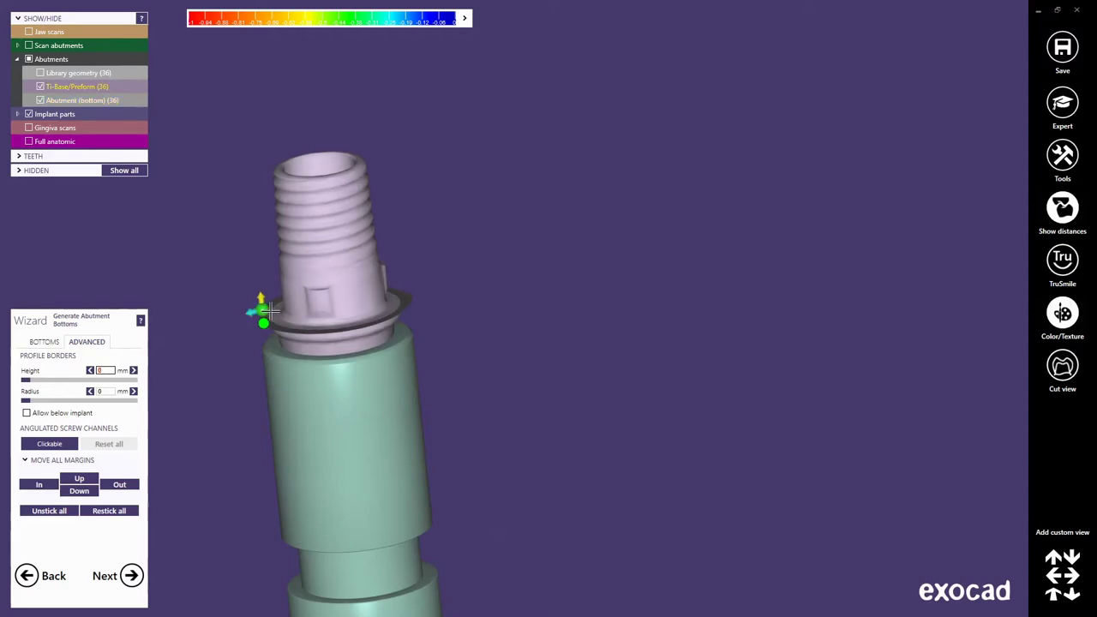
{"action": "left_click_drag", "start_coordinate": [249, 311], "coordinate": [248, 284]}
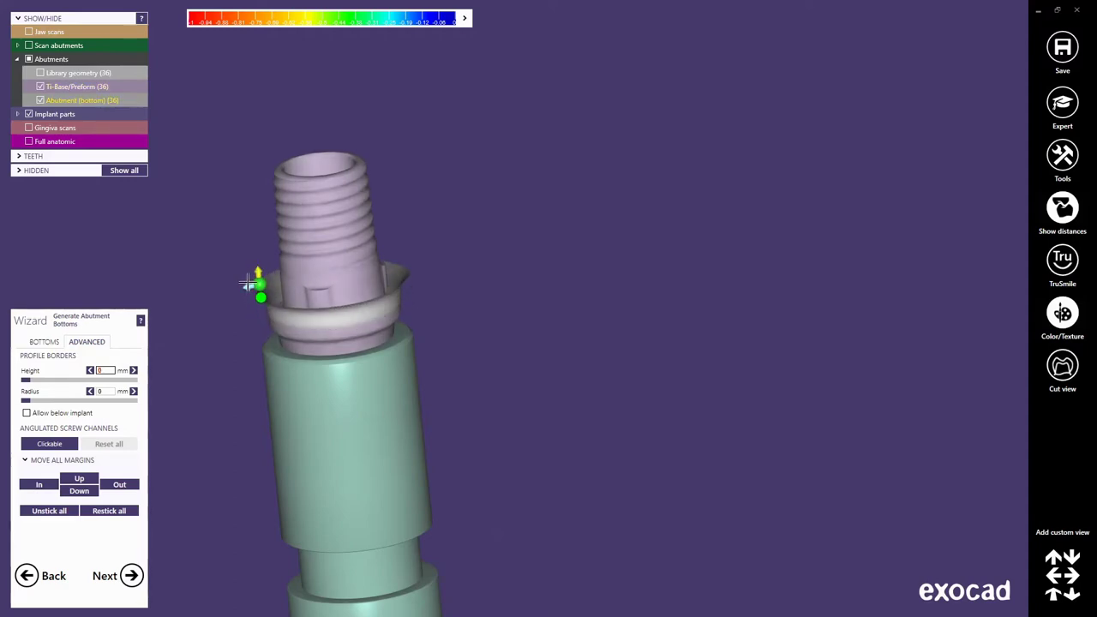
{"action": "mouse_move", "coordinate": [260, 279]}
{"action": "right_mouse_down"}
{"action": "mouse_move", "coordinate": [244, 287]}
{"action": "mouse_move", "coordinate": [352, 297]}
{"action": "right_mouse_up"}
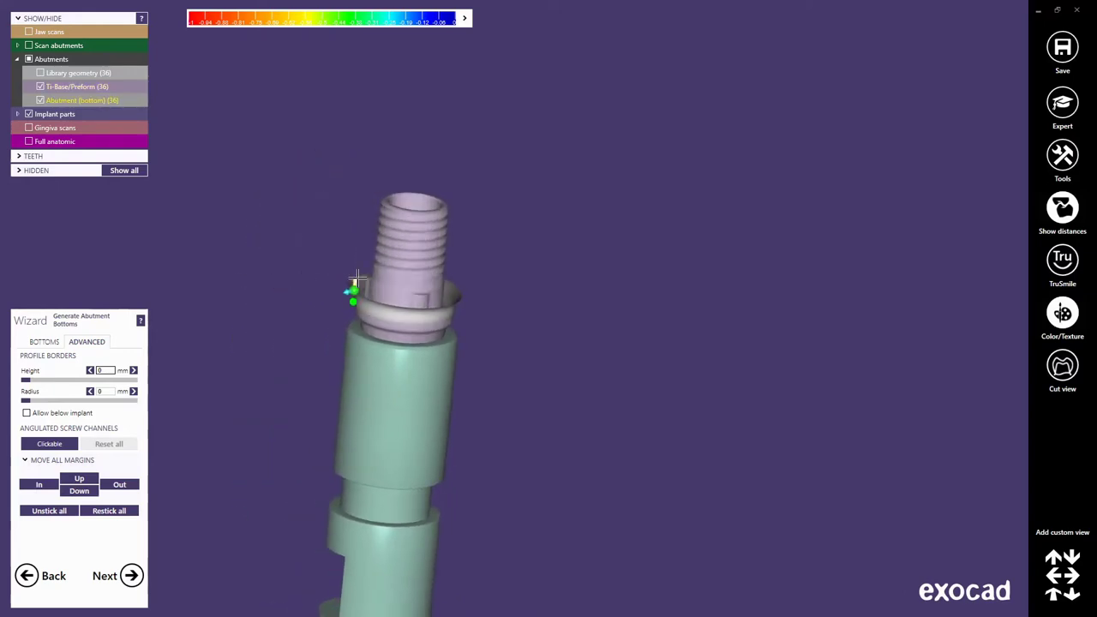
Step: Brush the crown's coloured thin areas near the margin with Smooth/Flatten
{"action": "left_click", "coordinate": [118, 575]}
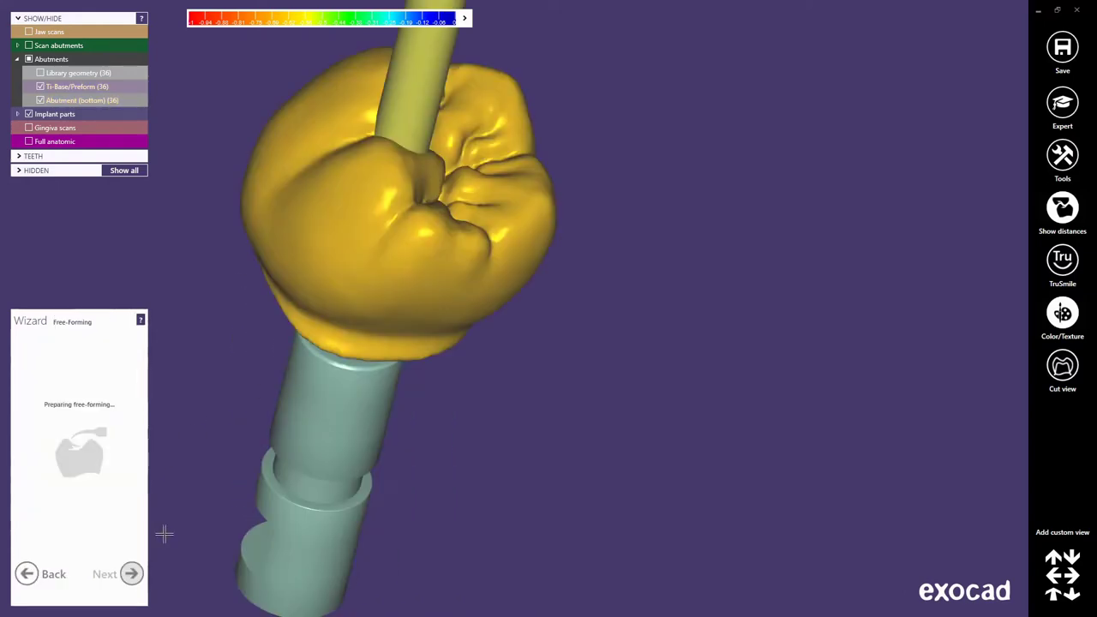
{"action": "left_click", "coordinate": [37, 343]}
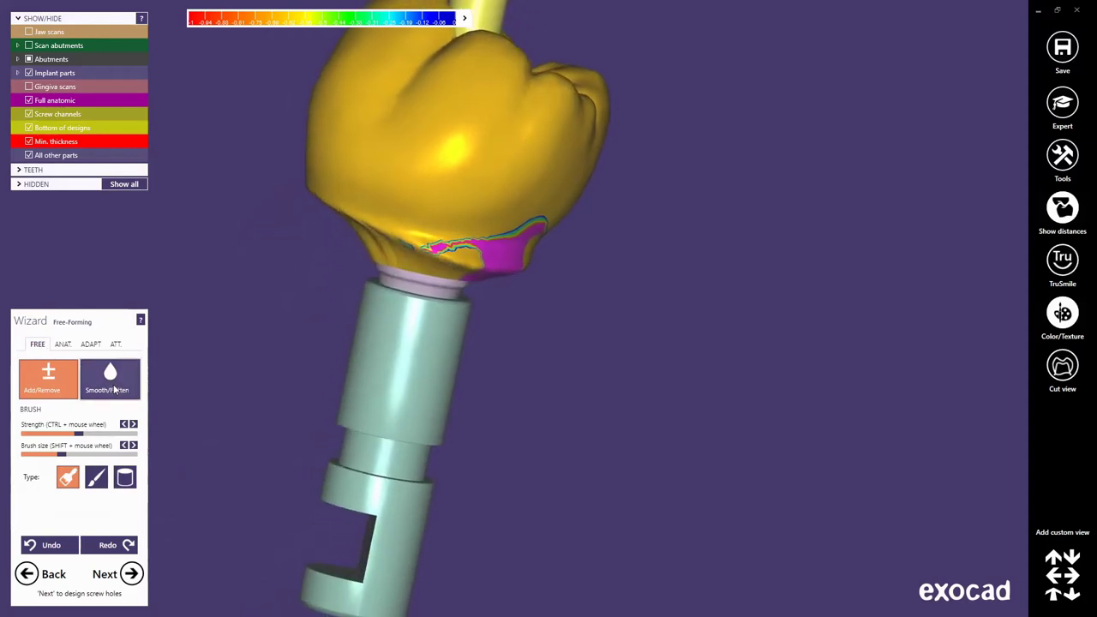
{"action": "left_click", "coordinate": [109, 379]}
{"action": "mouse_move", "coordinate": [418, 294]}
{"action": "left_mouse_down"}
{"action": "mouse_move", "coordinate": [447, 273]}
{"action": "mouse_move", "coordinate": [221, 220]}
{"action": "left_mouse_up"}
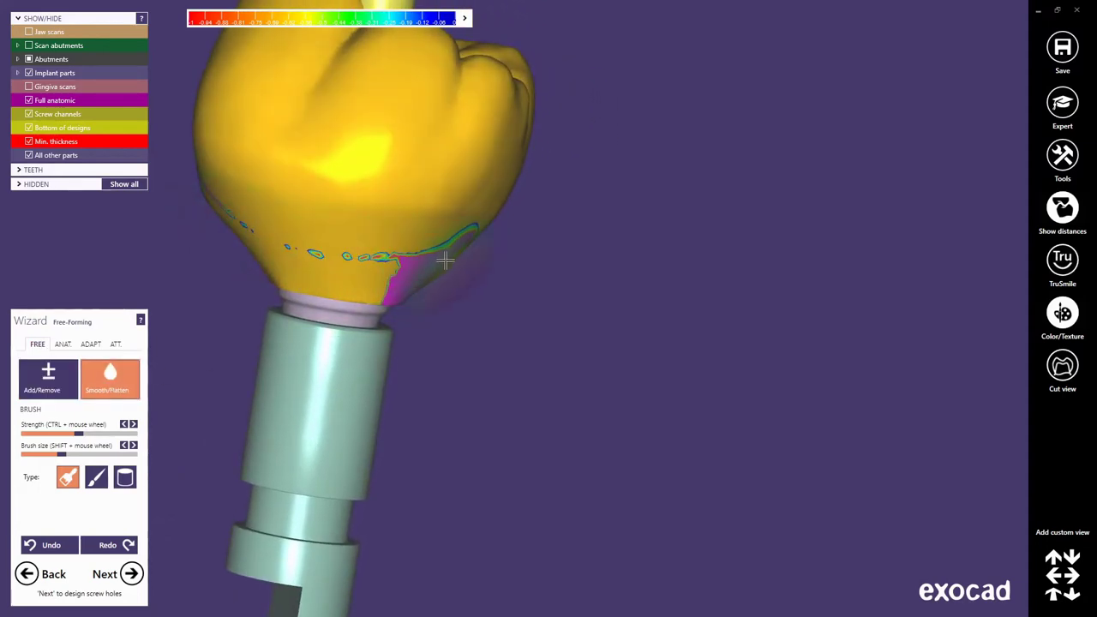
{"action": "mouse_move", "coordinate": [445, 259]}
{"action": "right_mouse_down"}
{"action": "mouse_move", "coordinate": [416, 306]}
{"action": "mouse_move", "coordinate": [554, 294]}
{"action": "mouse_move", "coordinate": [448, 235]}
{"action": "mouse_move", "coordinate": [583, 231]}
{"action": "right_mouse_up"}
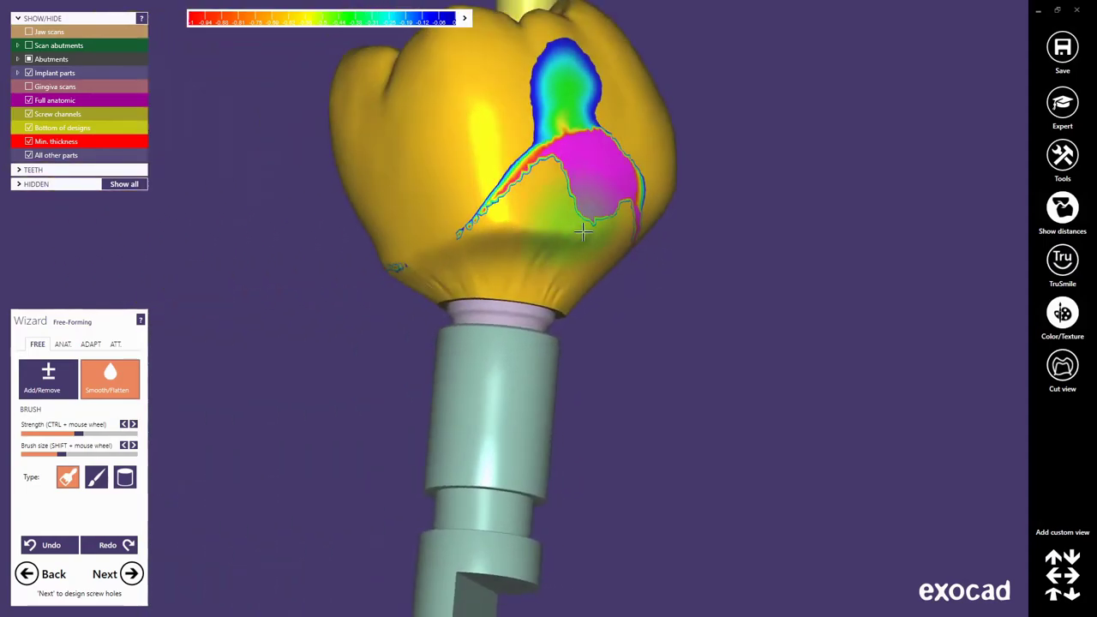
{"action": "mouse_move", "coordinate": [524, 212]}
{"action": "left_mouse_down"}
{"action": "mouse_move", "coordinate": [392, 262]}
{"action": "mouse_move", "coordinate": [544, 231]}
{"action": "left_mouse_up"}
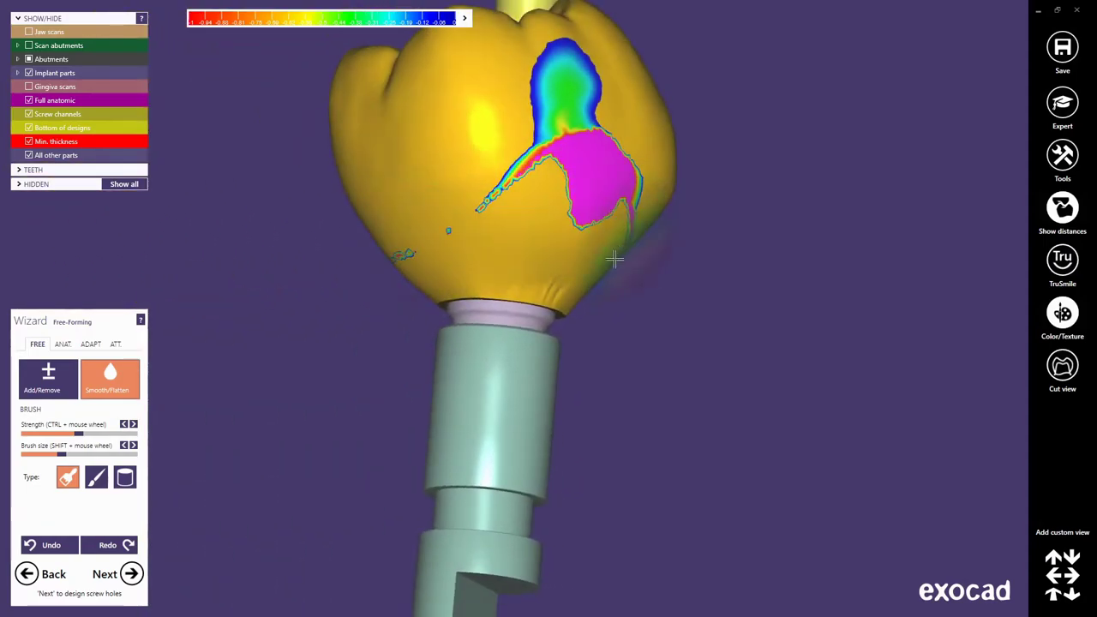
{"action": "mouse_move", "coordinate": [345, 340]}
{"action": "right_mouse_down"}
{"action": "mouse_move", "coordinate": [457, 355]}
{"action": "mouse_move", "coordinate": [532, 437]}
{"action": "mouse_move", "coordinate": [502, 480]}
{"action": "right_mouse_up"}
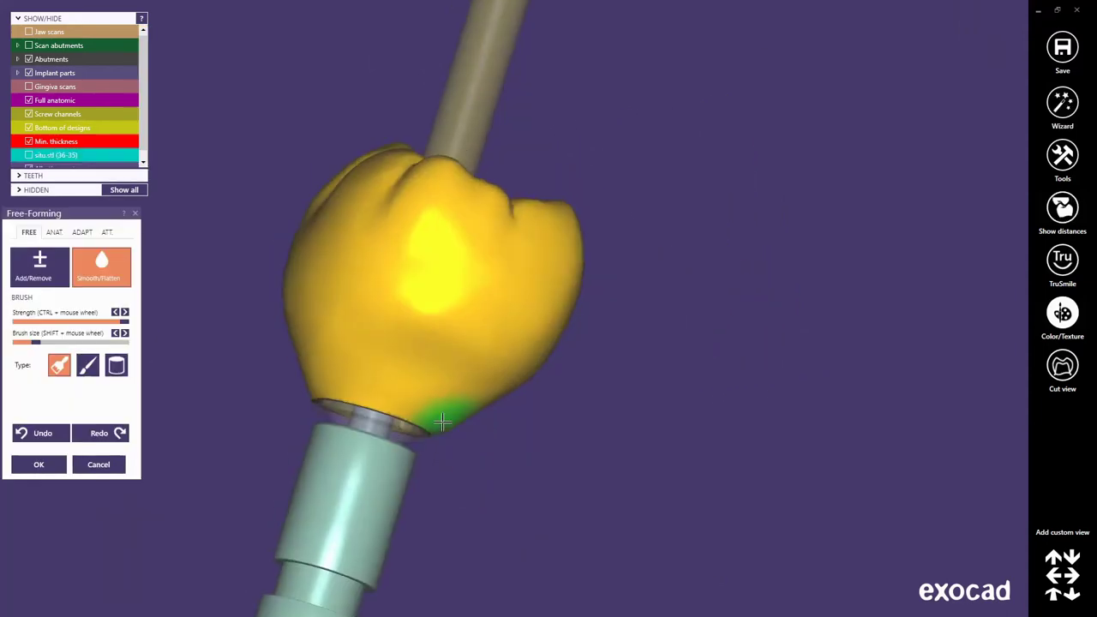
{"action": "right_click_drag", "start_coordinate": [441, 422], "coordinate": [676, 445]}
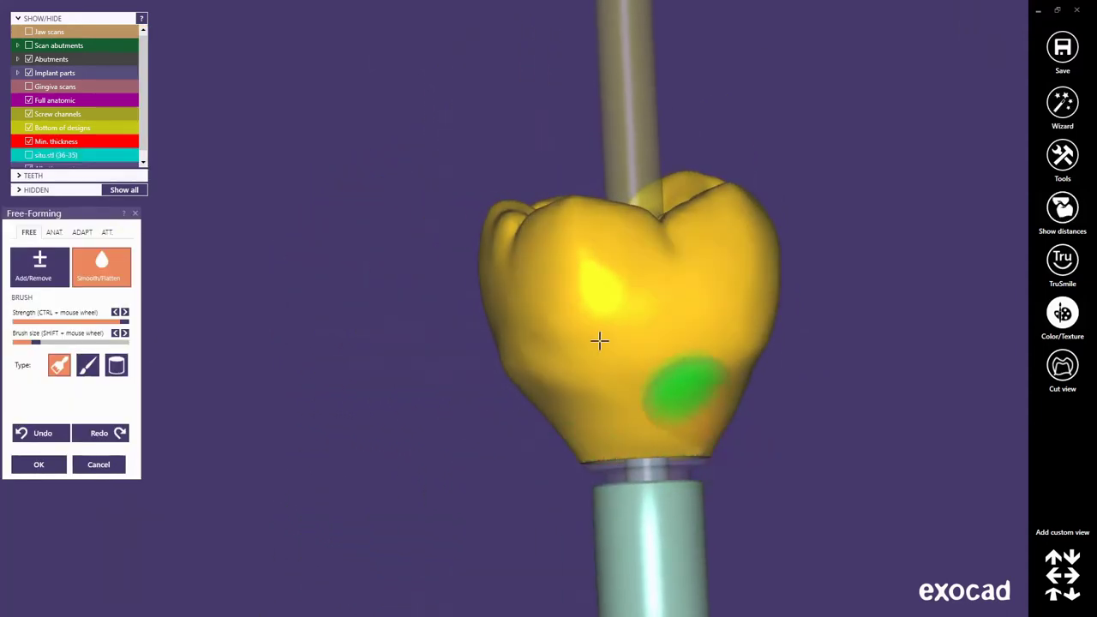
Step: Show the jaw scans and set up the Add/Remove tool with the knife brush
{"action": "right_click_drag", "start_coordinate": [599, 340], "coordinate": [385, 257]}
{"action": "left_click", "coordinate": [74, 34]}
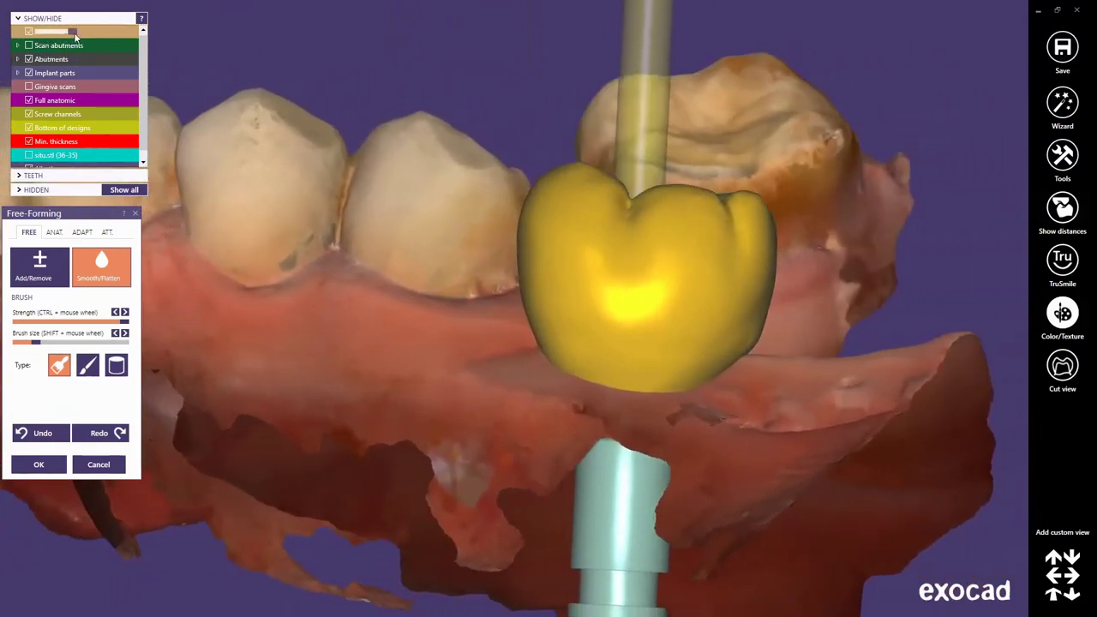
{"action": "mouse_move", "coordinate": [658, 328]}
{"action": "right_mouse_down"}
{"action": "mouse_move", "coordinate": [557, 297]}
{"action": "mouse_move", "coordinate": [548, 421]}
{"action": "mouse_move", "coordinate": [578, 240]}
{"action": "mouse_move", "coordinate": [563, 186]}
{"action": "mouse_move", "coordinate": [43, 405]}
{"action": "right_mouse_up"}
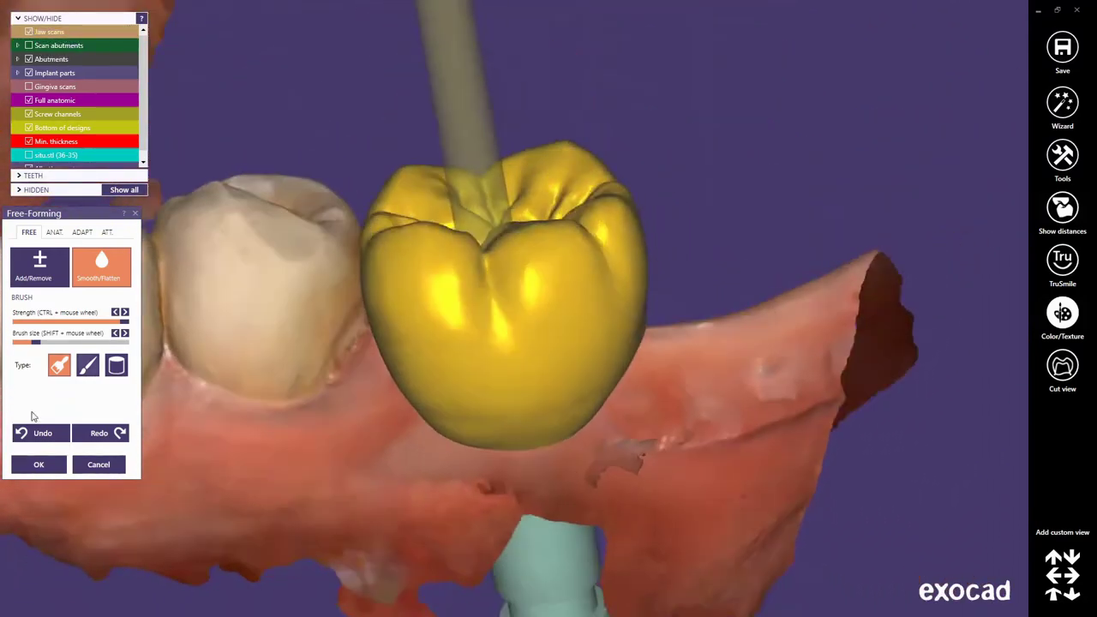
{"action": "left_click", "coordinate": [88, 365]}
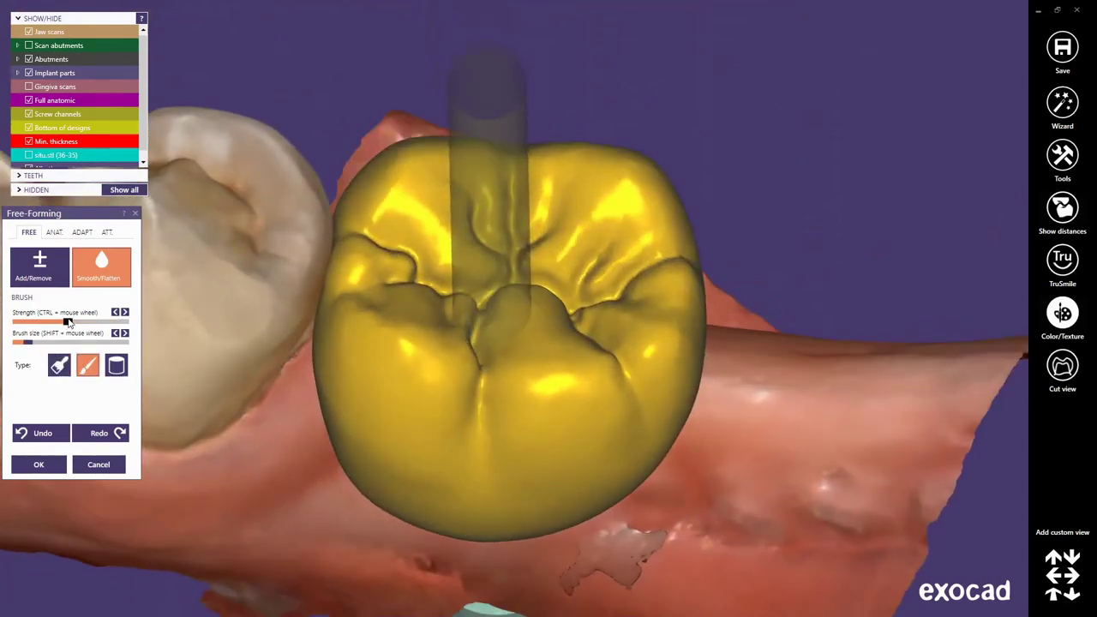
{"action": "left_click", "coordinate": [63, 281]}
{"action": "right_click_drag", "start_coordinate": [257, 282], "coordinate": [350, 262]}
{"action": "scroll", "coordinate": [471, 320], "scroll_direction": "up", "scroll_amount": 5}
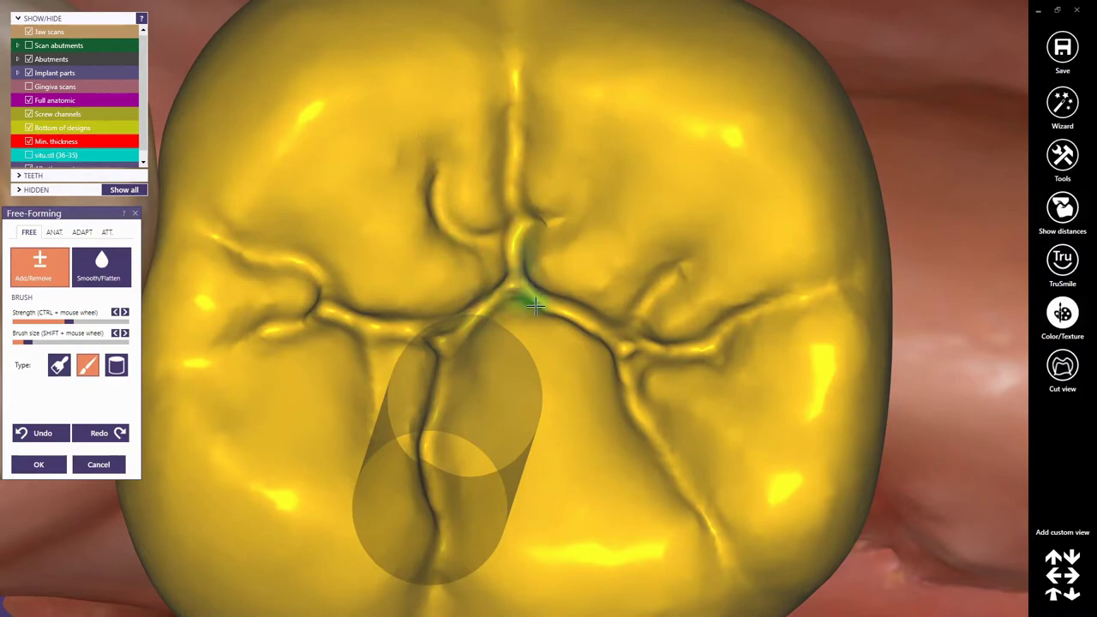
Step: Carve deeper occlusal fissures, review the ADAPT options and accept the free-formed crown
{"action": "mouse_move", "coordinate": [473, 321]}
{"action": "right_mouse_down"}
{"action": "mouse_move", "coordinate": [577, 360]}
{"action": "mouse_move", "coordinate": [506, 264]}
{"action": "mouse_move", "coordinate": [568, 255]}
{"action": "mouse_move", "coordinate": [596, 263]}
{"action": "right_mouse_up"}
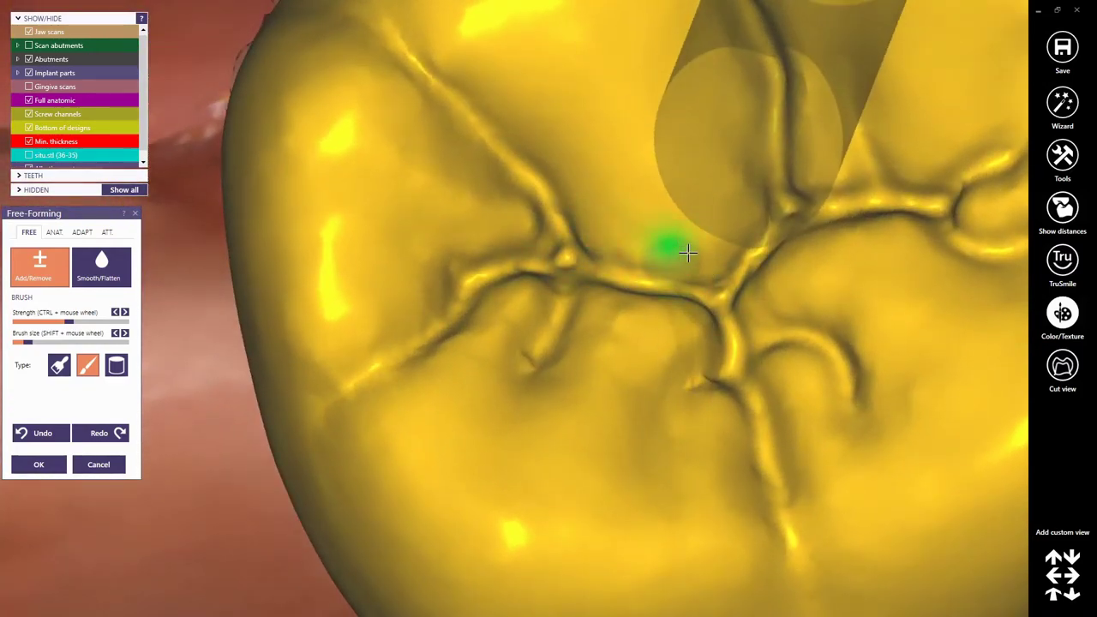
{"action": "right_click_drag", "start_coordinate": [688, 251], "coordinate": [730, 246]}
{"action": "scroll", "coordinate": [722, 291], "scroll_direction": "down", "scroll_amount": 5}
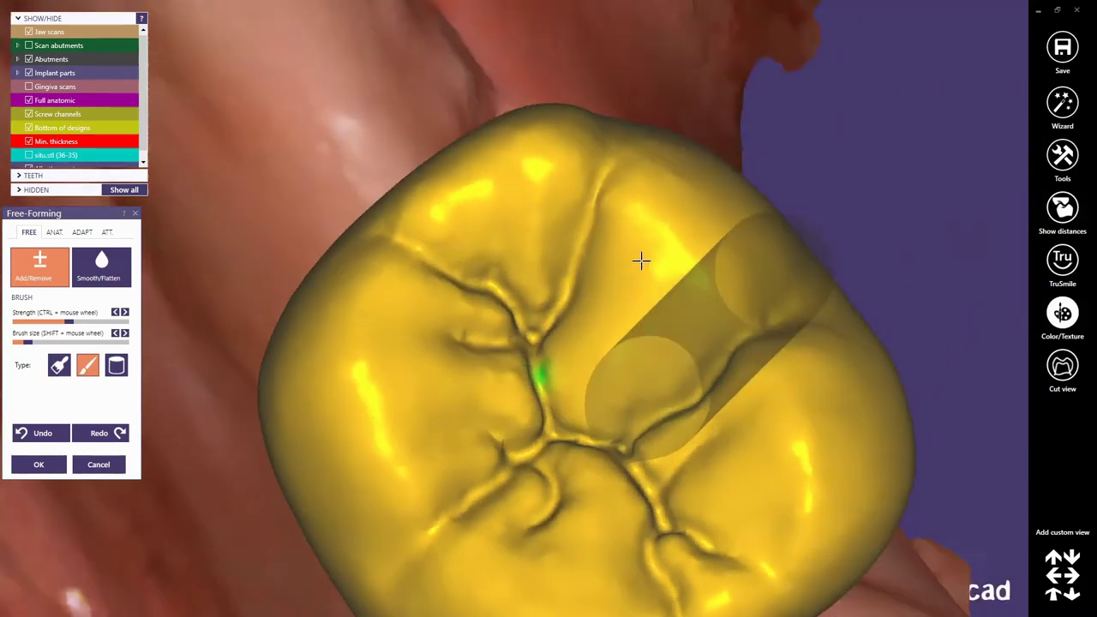
{"action": "mouse_move", "coordinate": [641, 259]}
{"action": "right_mouse_down"}
{"action": "mouse_move", "coordinate": [611, 343]}
{"action": "mouse_move", "coordinate": [558, 368]}
{"action": "mouse_move", "coordinate": [511, 320]}
{"action": "right_mouse_up"}
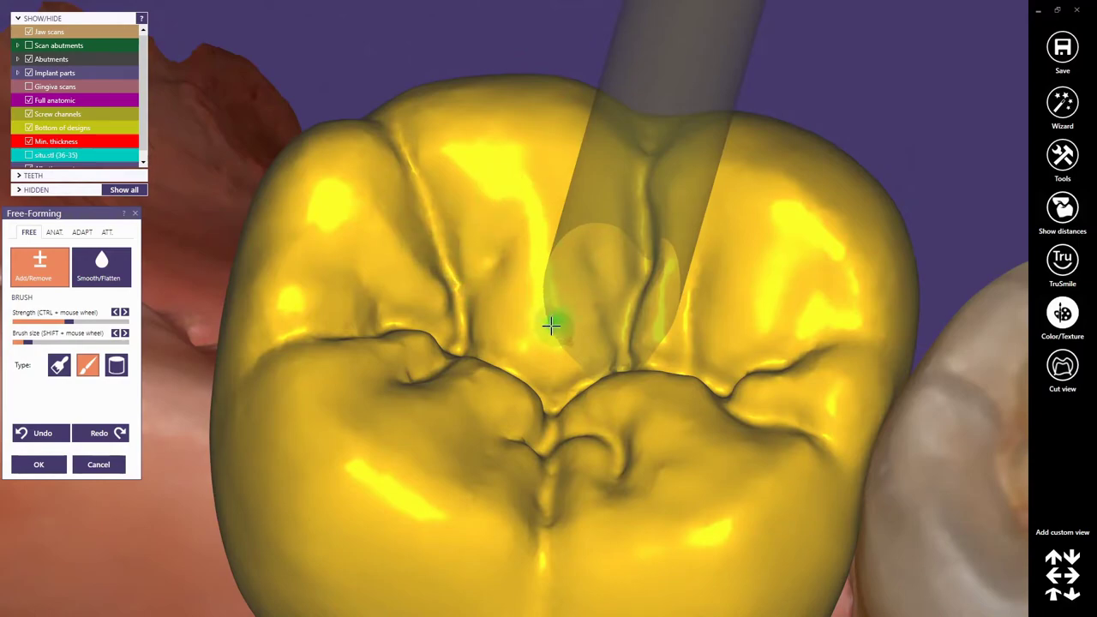
{"action": "mouse_move", "coordinate": [562, 356]}
{"action": "right_mouse_down"}
{"action": "mouse_move", "coordinate": [524, 397]}
{"action": "mouse_move", "coordinate": [537, 393]}
{"action": "right_mouse_up"}
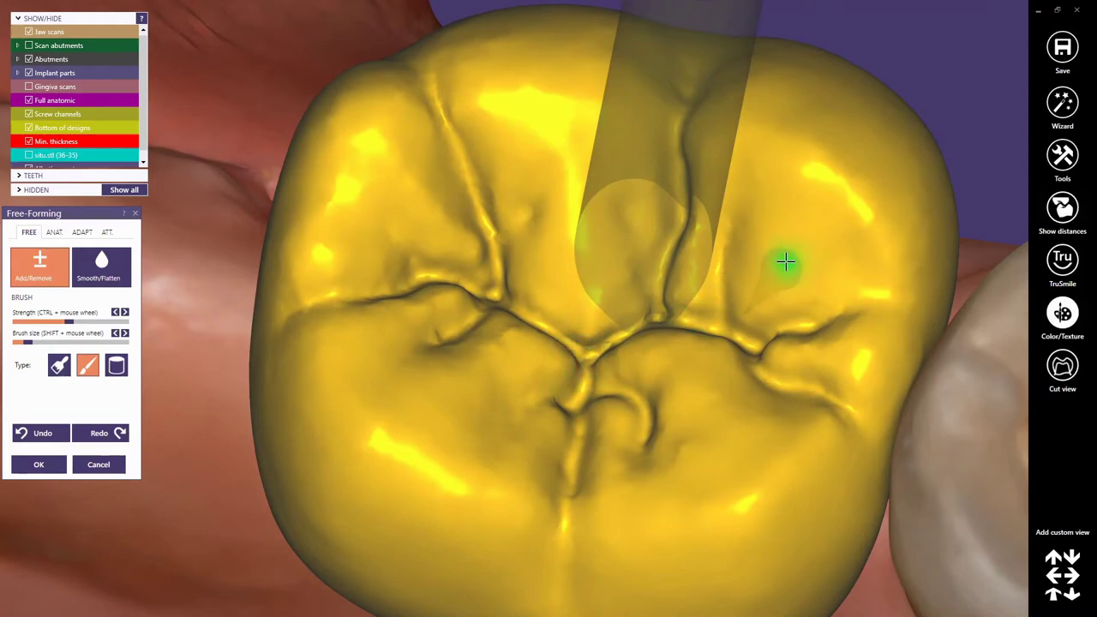
{"action": "right_click_drag", "start_coordinate": [786, 261], "coordinate": [791, 259]}
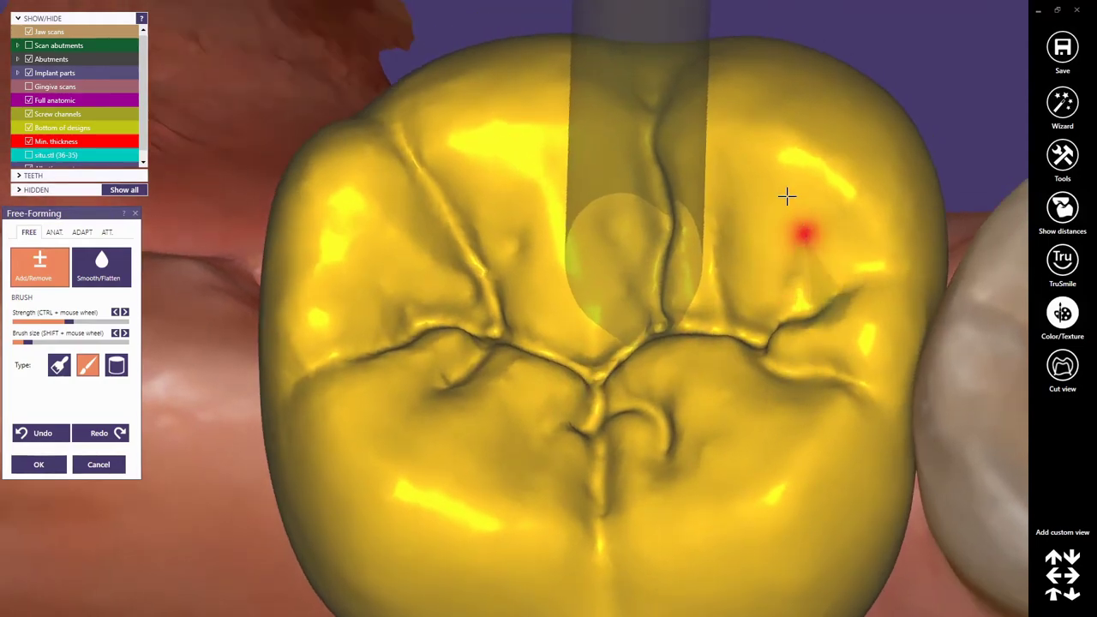
{"action": "scroll", "coordinate": [771, 266], "scroll_direction": "down", "scroll_amount": 5}
{"action": "right_click_drag", "start_coordinate": [665, 258], "coordinate": [667, 268]}
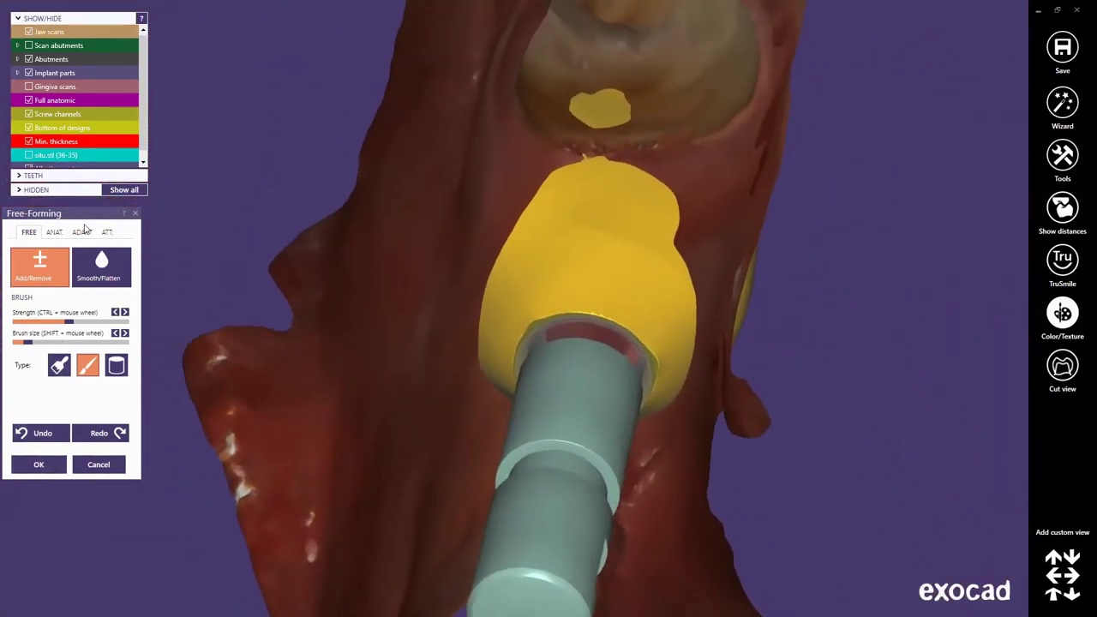
{"action": "left_click", "coordinate": [81, 232]}
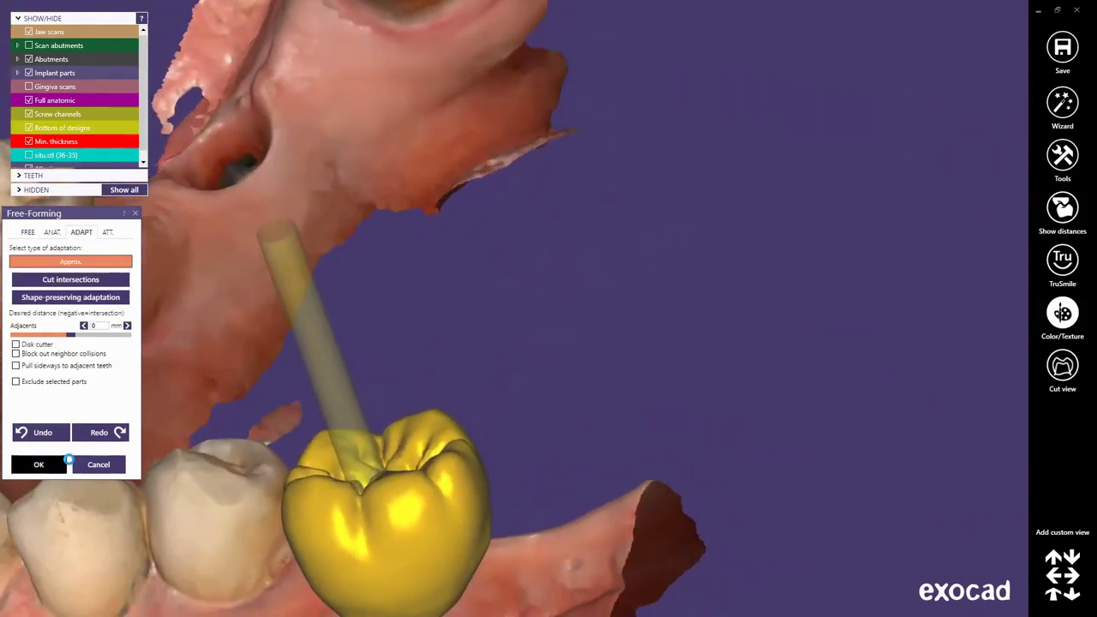
{"action": "left_click", "coordinate": [68, 461]}
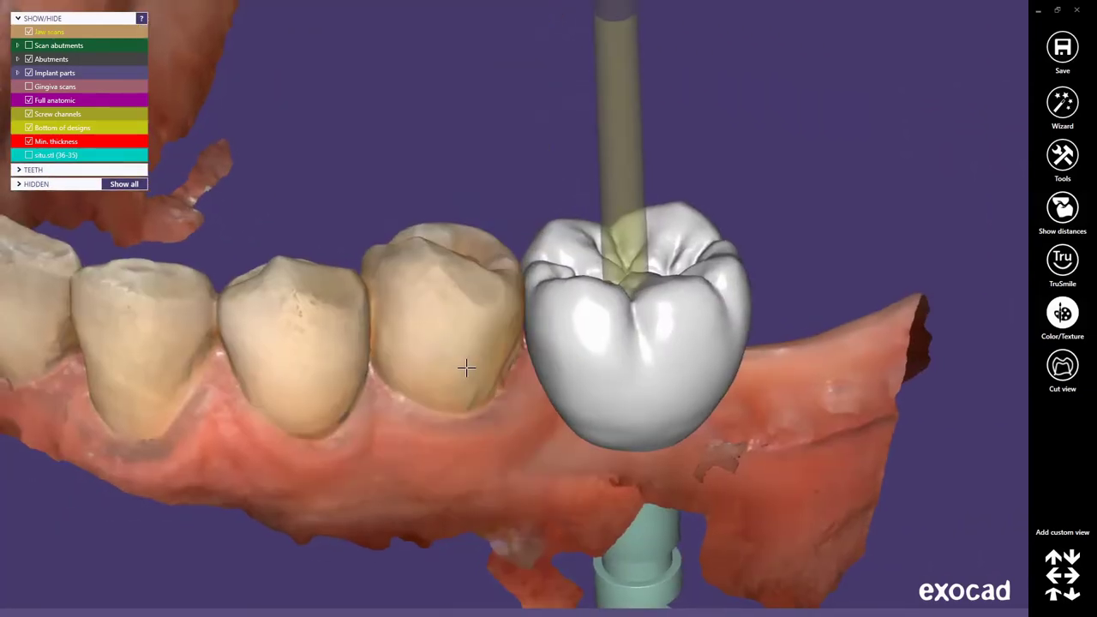
Step: Set the model type to Plateless model with extra dies and raise the jaw to 28.67 mm
{"action": "right_click", "coordinate": [433, 347]}
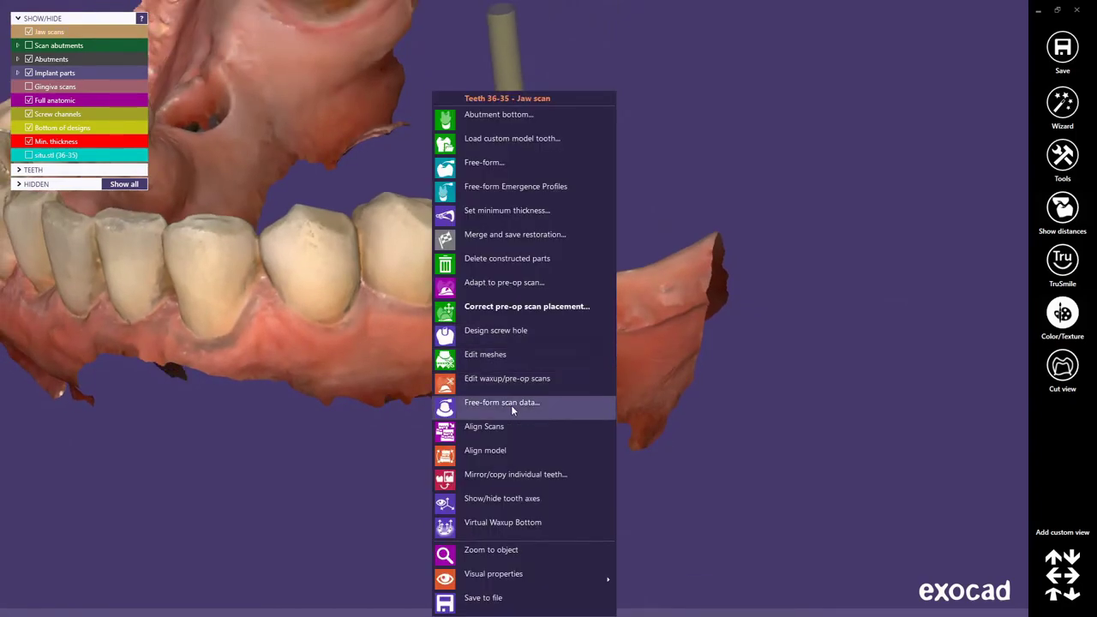
{"action": "left_click", "coordinate": [499, 452]}
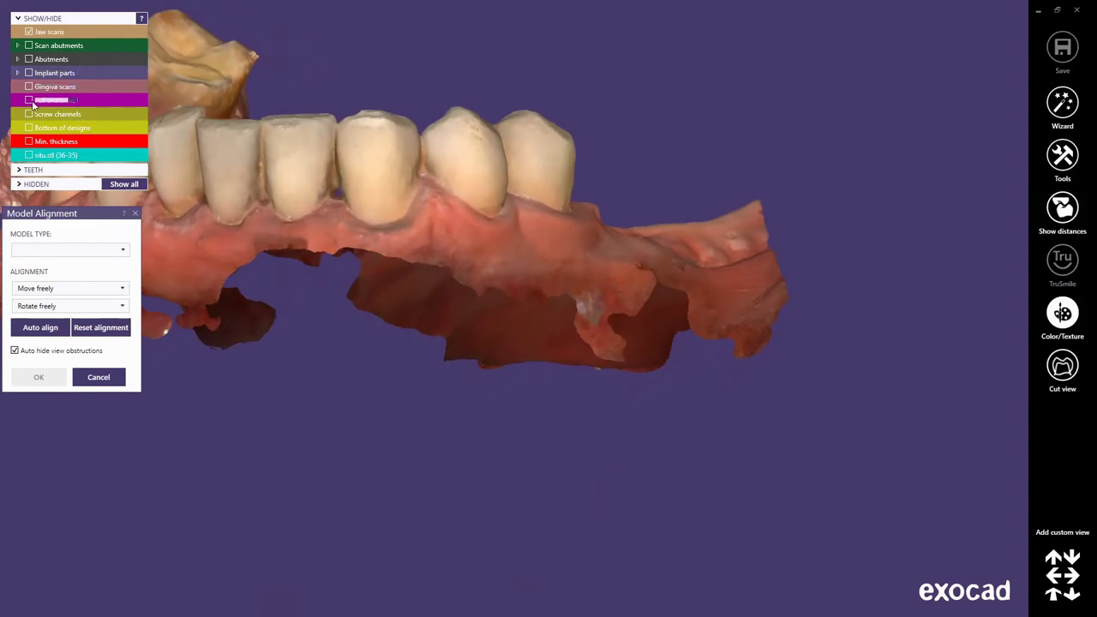
{"action": "left_click", "coordinate": [29, 73]}
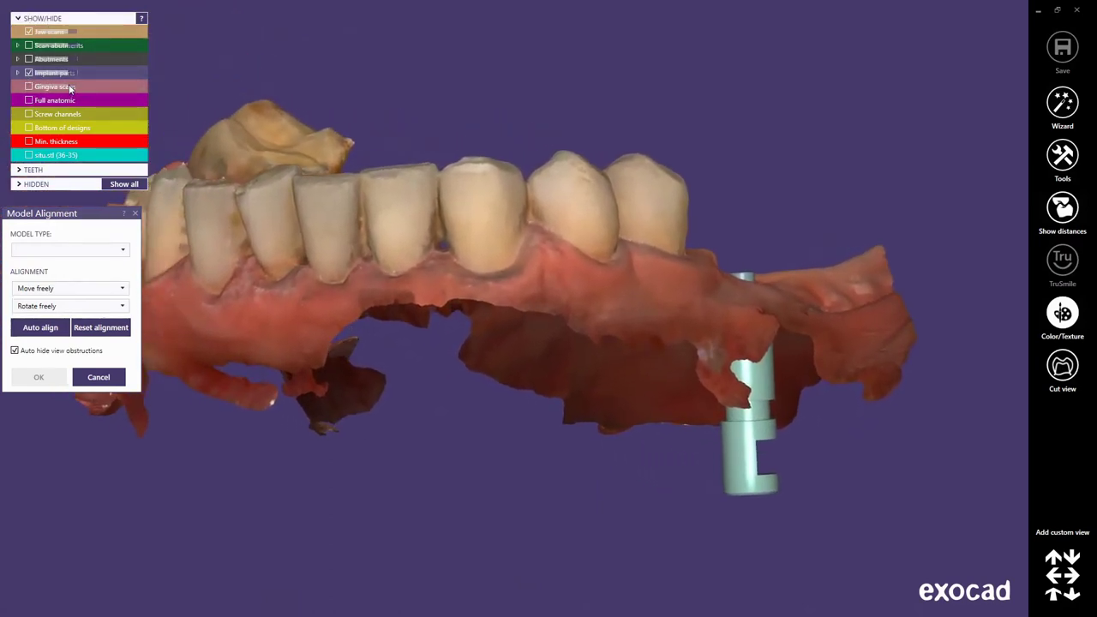
{"action": "left_click", "coordinate": [70, 250]}
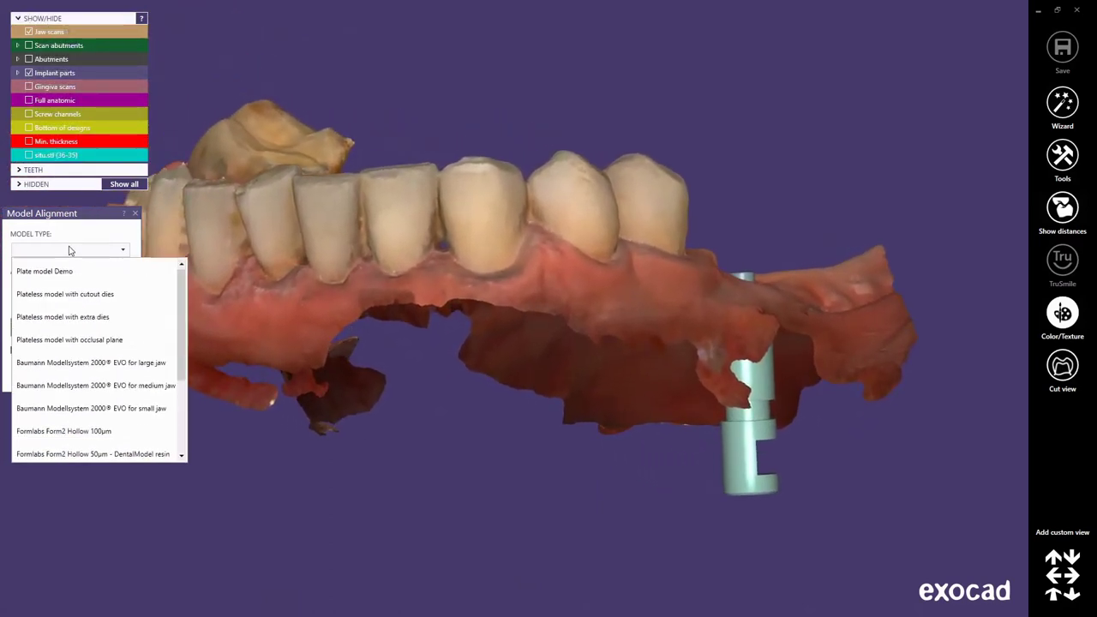
{"action": "left_click", "coordinate": [94, 317]}
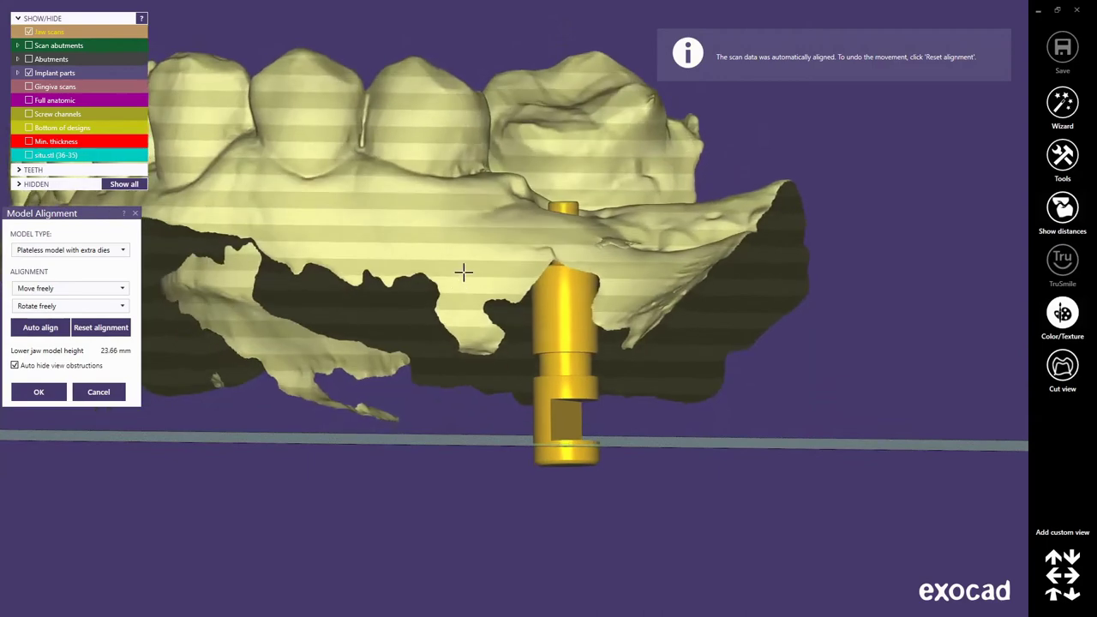
{"action": "left_click_drag", "start_coordinate": [465, 272], "coordinate": [462, 243]}
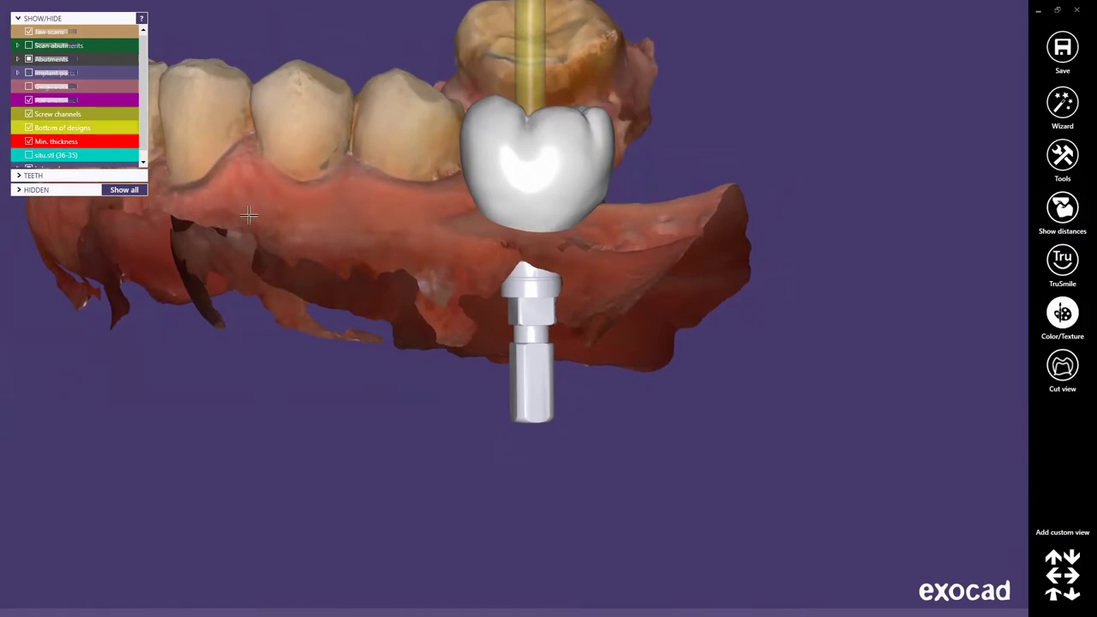
{"action": "right_click", "coordinate": [327, 225]}
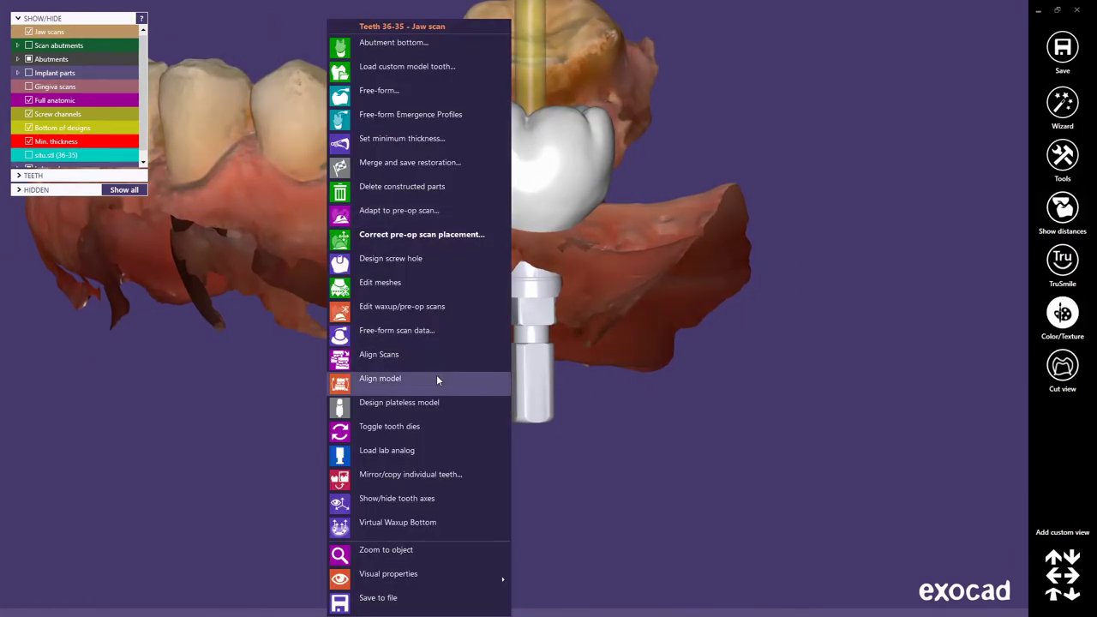
{"action": "left_click", "coordinate": [436, 379]}
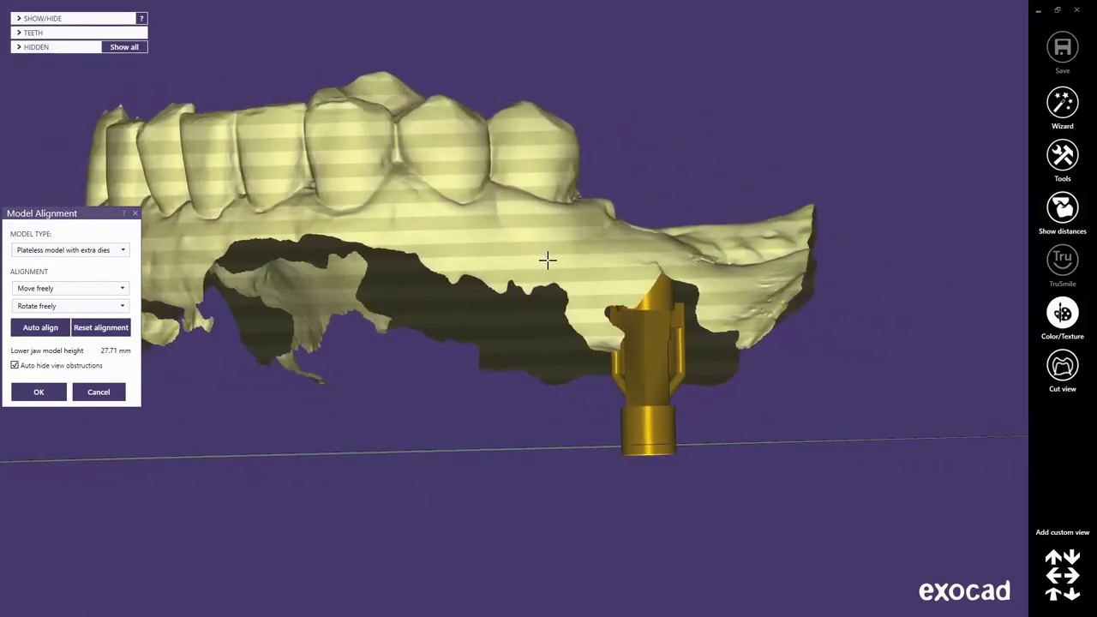
{"action": "left_click_drag", "start_coordinate": [547, 259], "coordinate": [545, 248]}
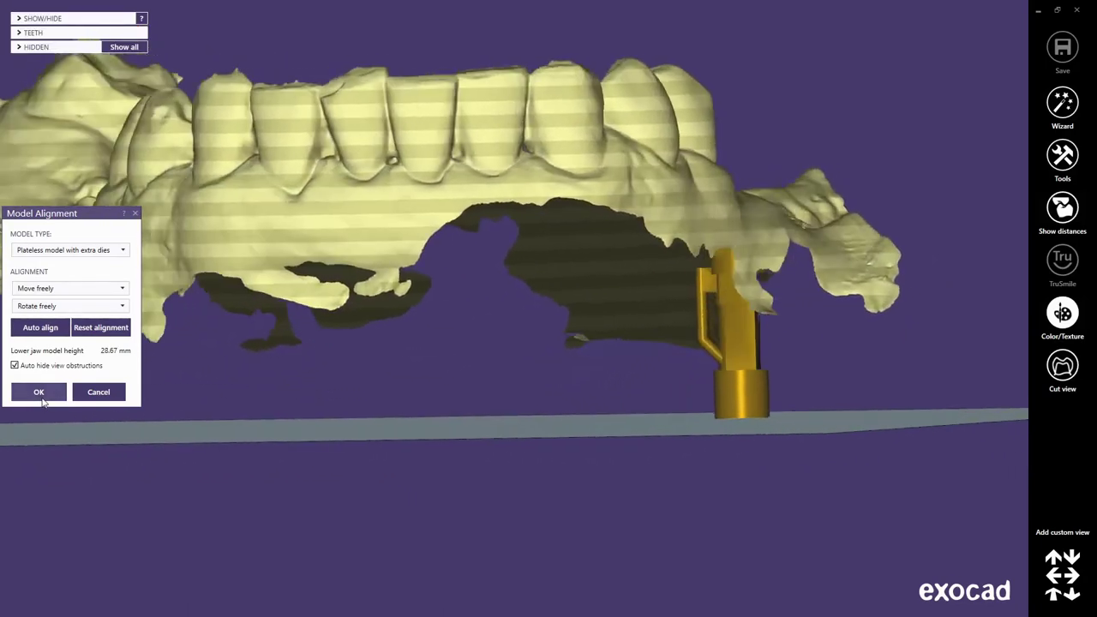
Step: Confirm the model alignment and generate the plateless model base from the jaw scan
{"action": "left_click", "coordinate": [38, 391]}
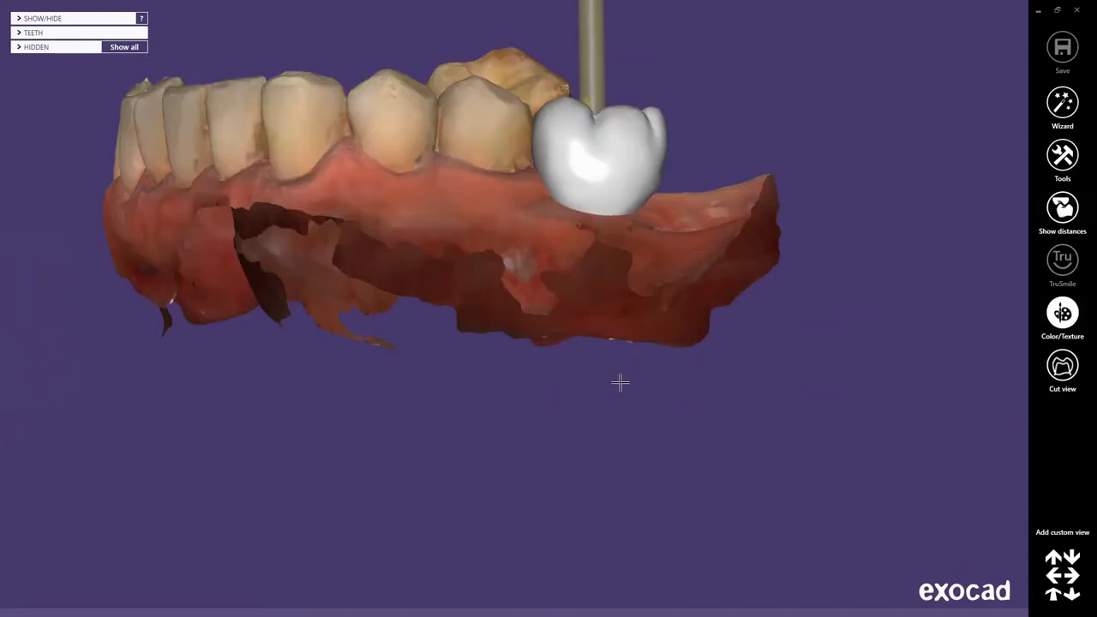
{"action": "right_click", "coordinate": [630, 390]}
{"action": "left_click", "coordinate": [624, 402]}
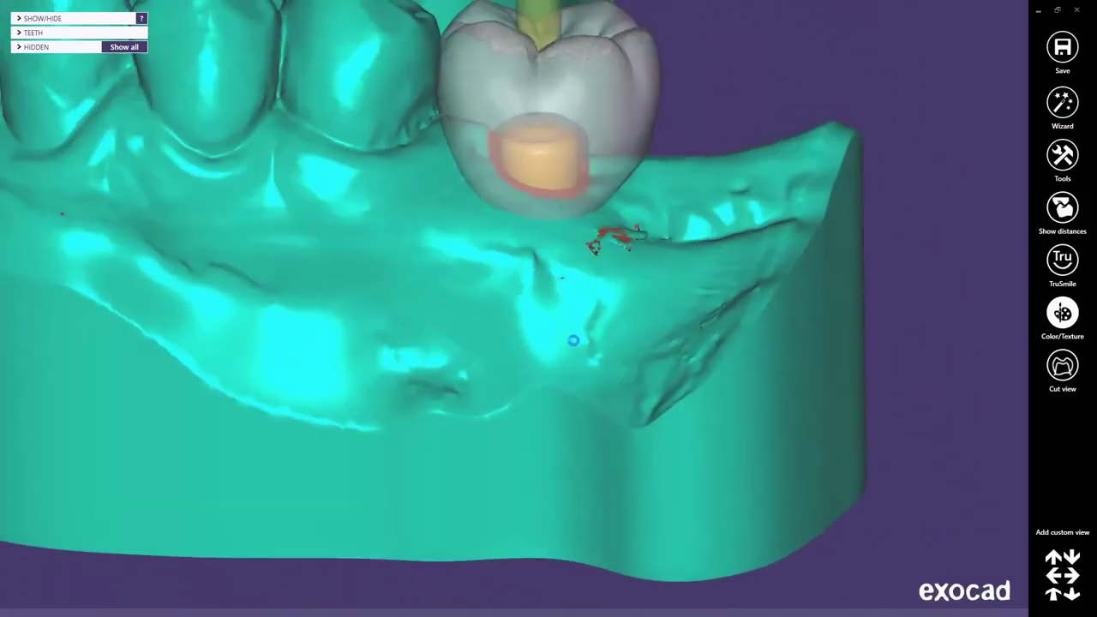
Step: Make the model base semi-transparent to reveal the lab analog under tooth 36
{"action": "right_click", "coordinate": [574, 340]}
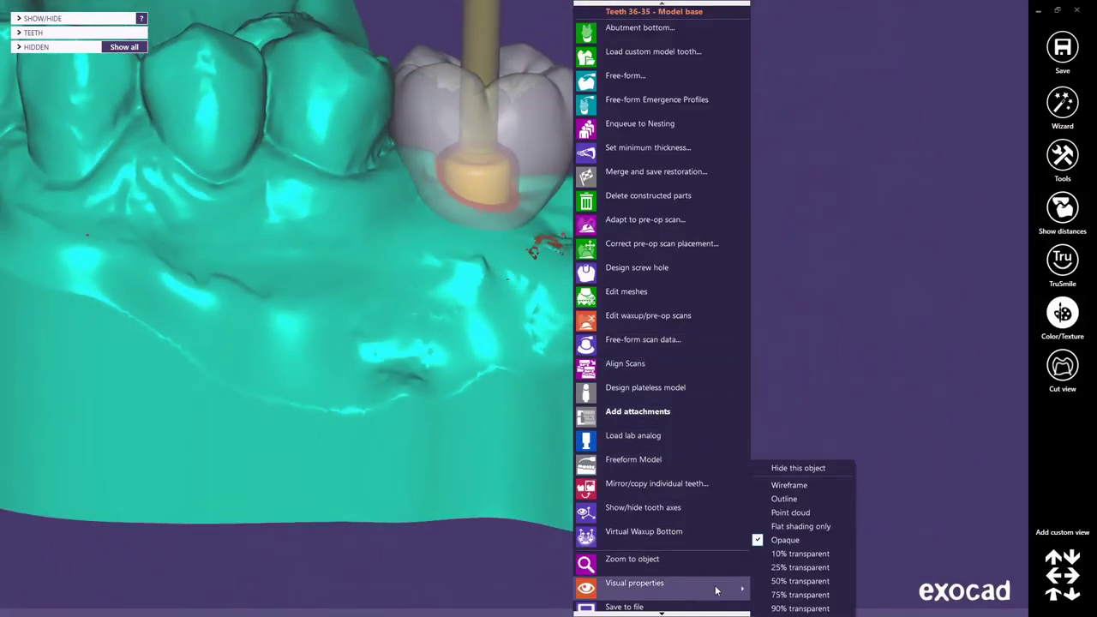
{"action": "left_click", "coordinate": [808, 581]}
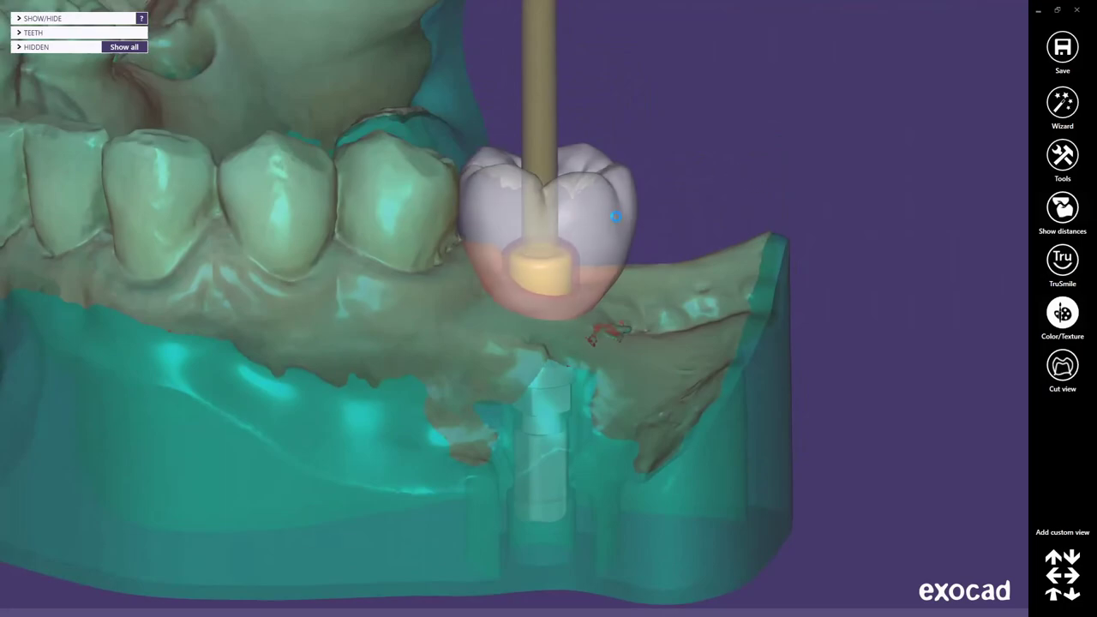
{"action": "right_click", "coordinate": [615, 217]}
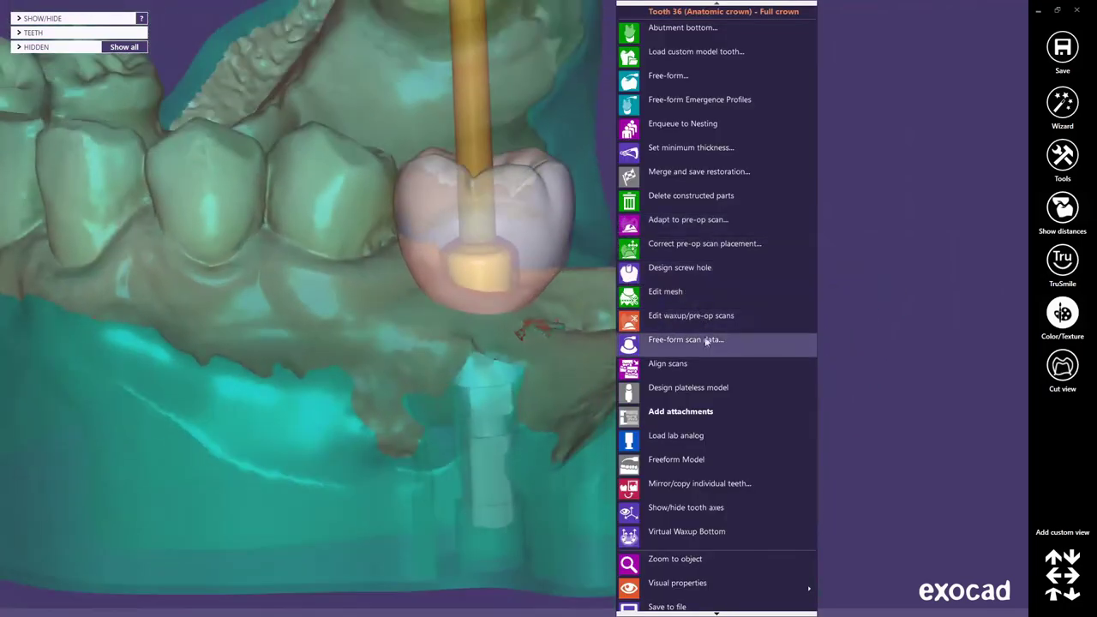
Step: Merge and save the tooth 36 crown, then check its seat over the analog with bottoms shown
{"action": "left_click", "coordinate": [708, 177]}
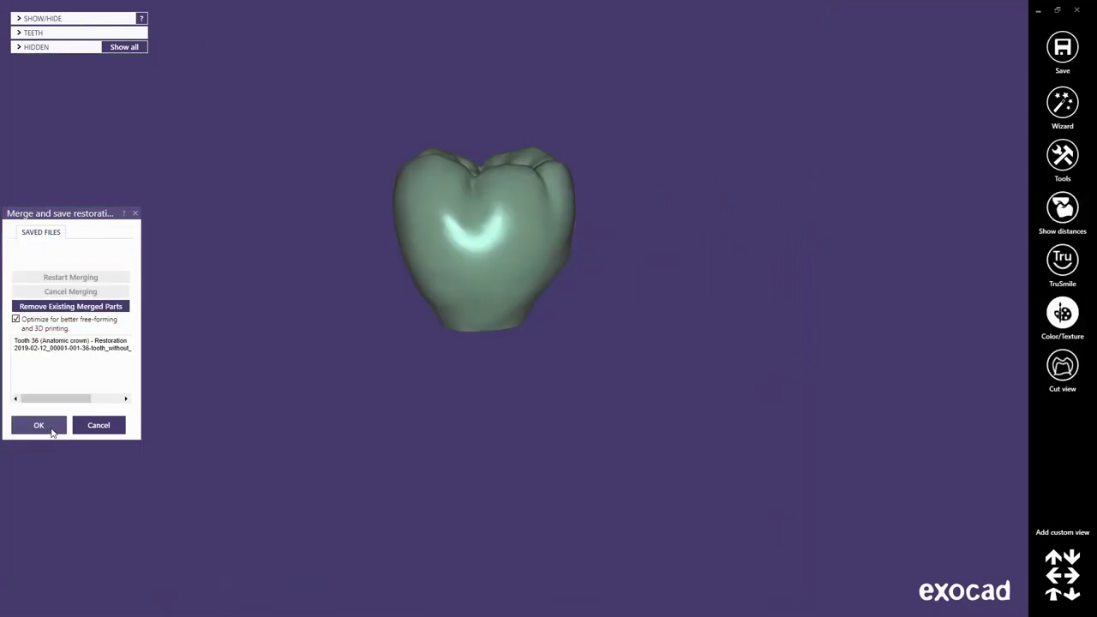
{"action": "left_click", "coordinate": [39, 425]}
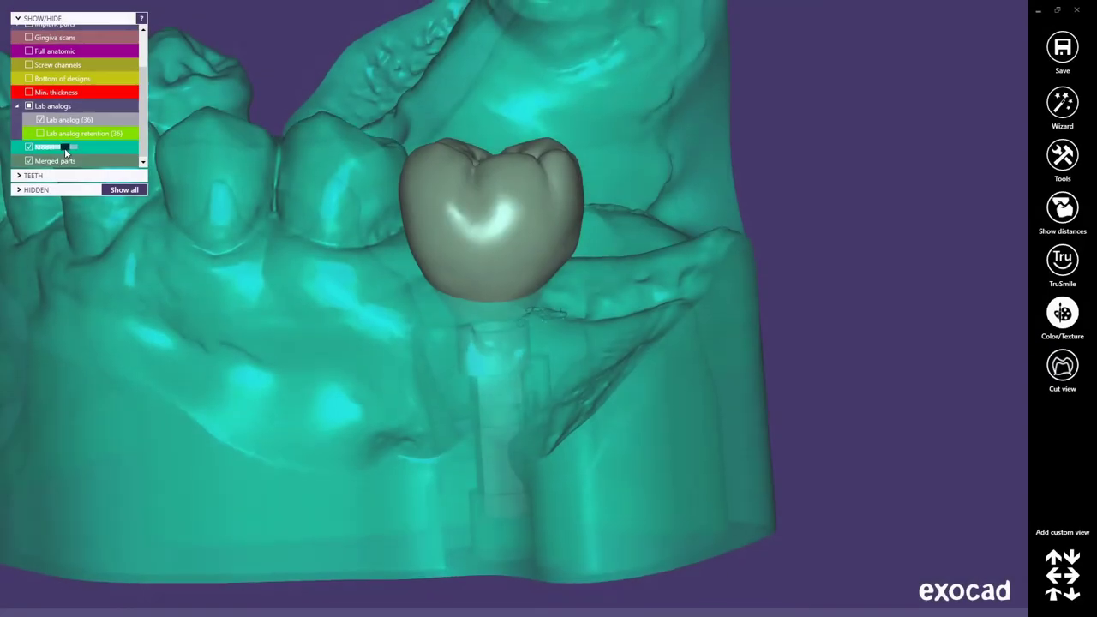
{"action": "left_click_drag", "start_coordinate": [38, 147], "coordinate": [48, 149]}
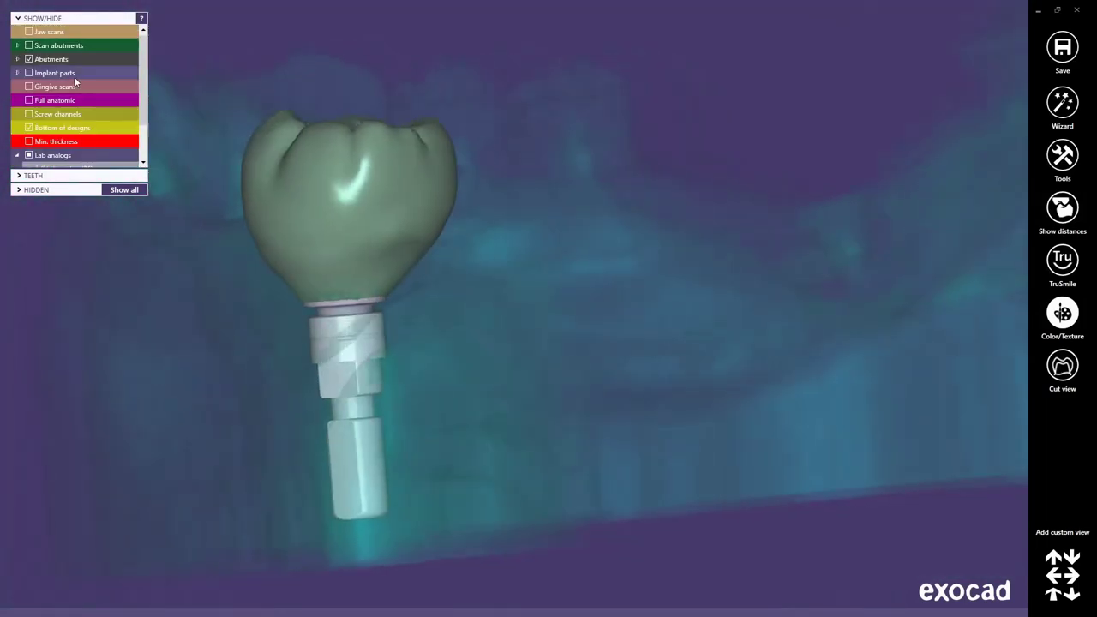
{"action": "left_click", "coordinate": [74, 77]}
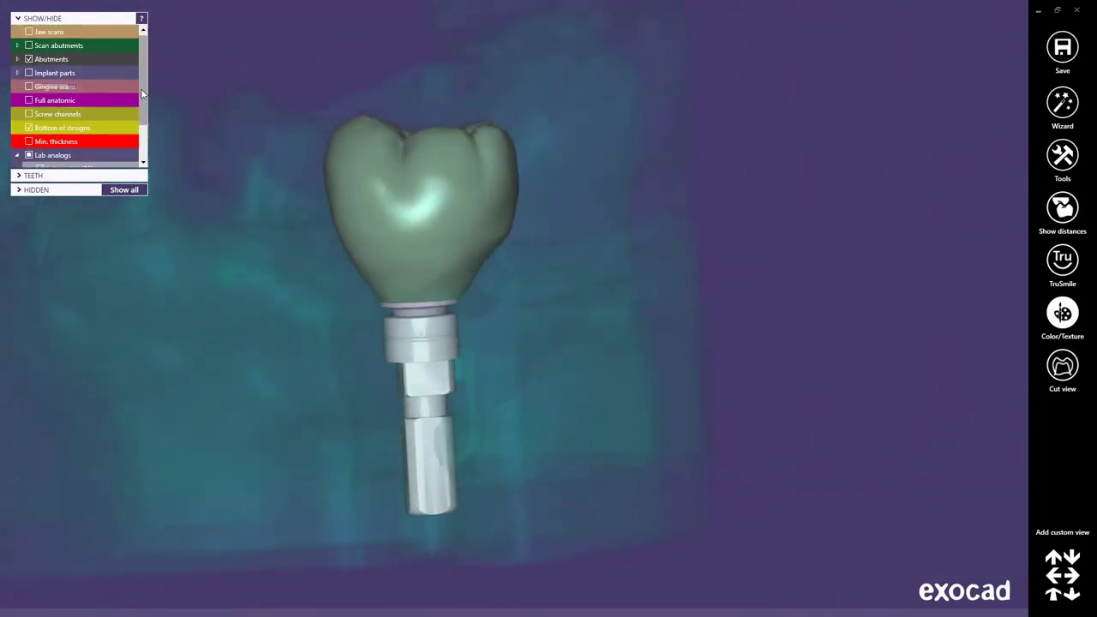
{"action": "left_click_drag", "start_coordinate": [50, 149], "coordinate": [34, 149]}
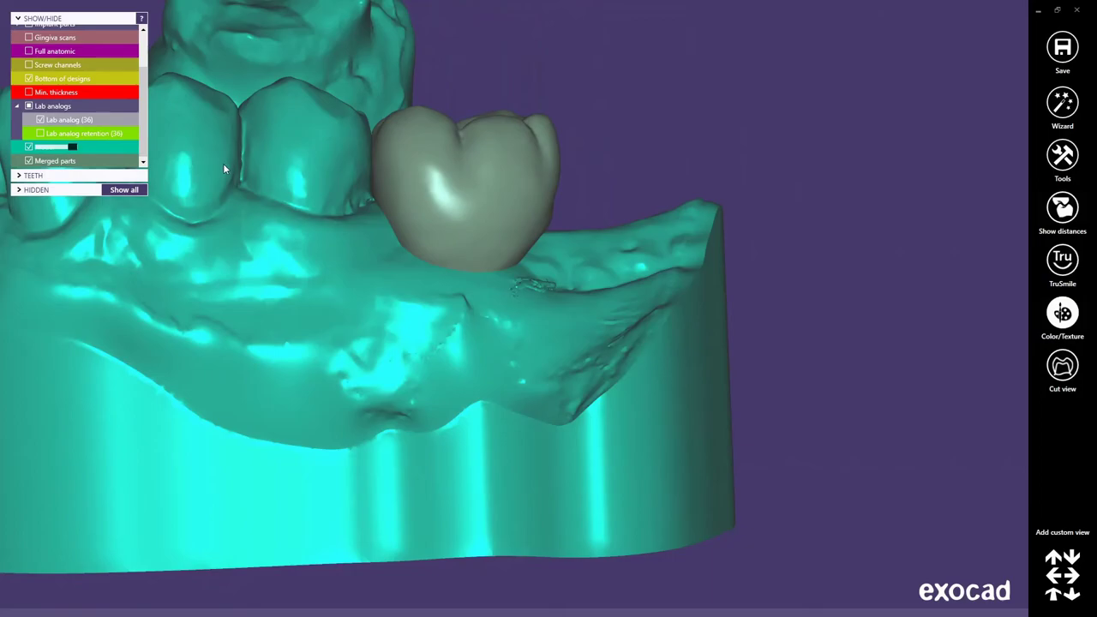